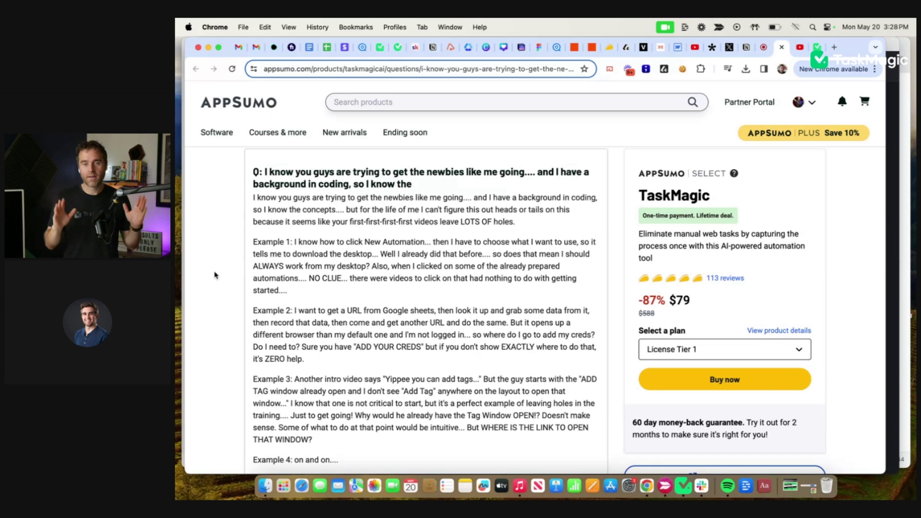
Open TaskMagic's desktop app download page and return to the beginner's question on the AppSumo page.
click(816, 47)
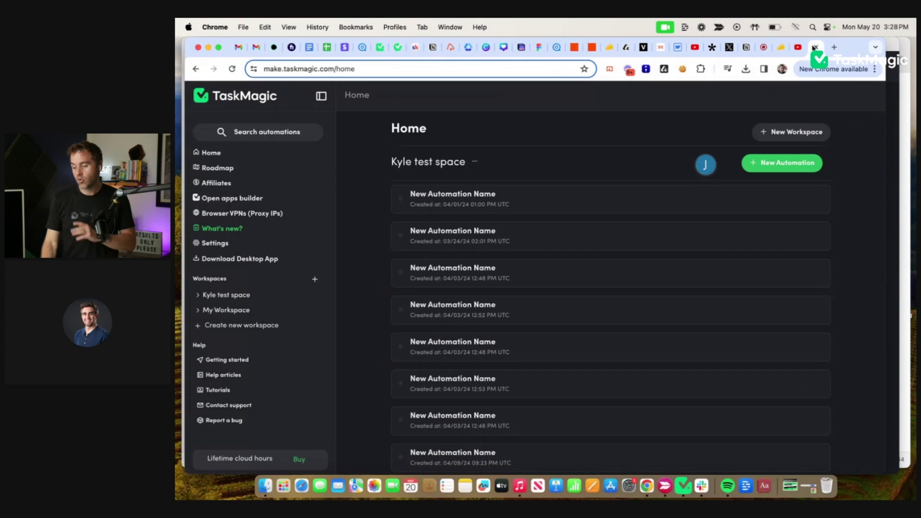
click(242, 261)
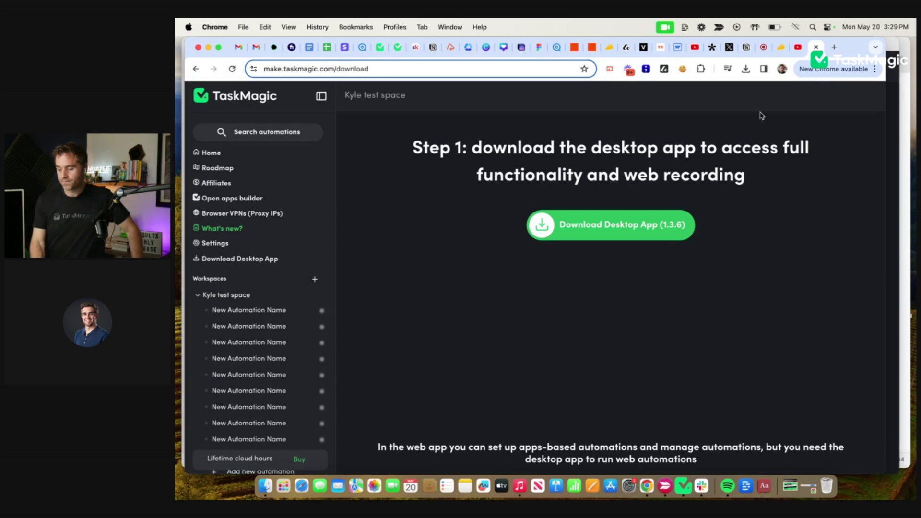
click(781, 52)
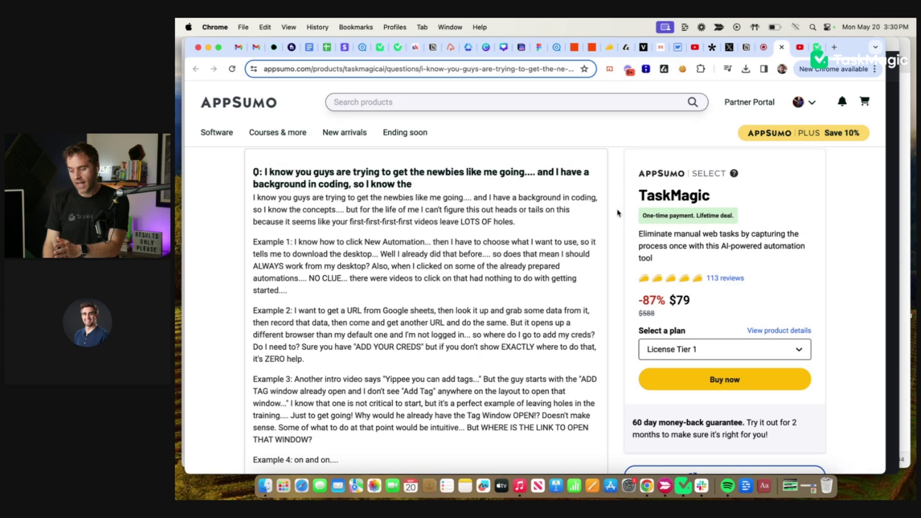
scroll(618, 213, down, 2)
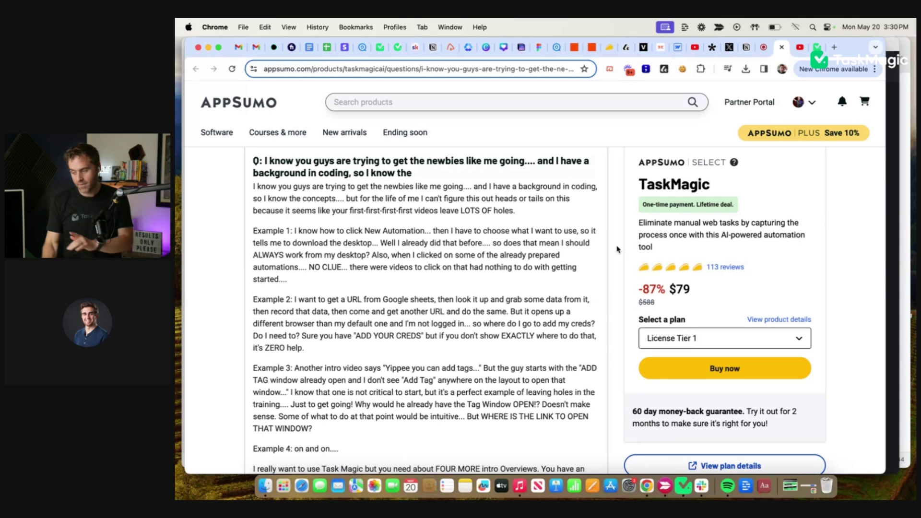
Open the TaskMagic web home page, look over the existing automations and start a new automation in the first workspace.
click(818, 46)
click(212, 153)
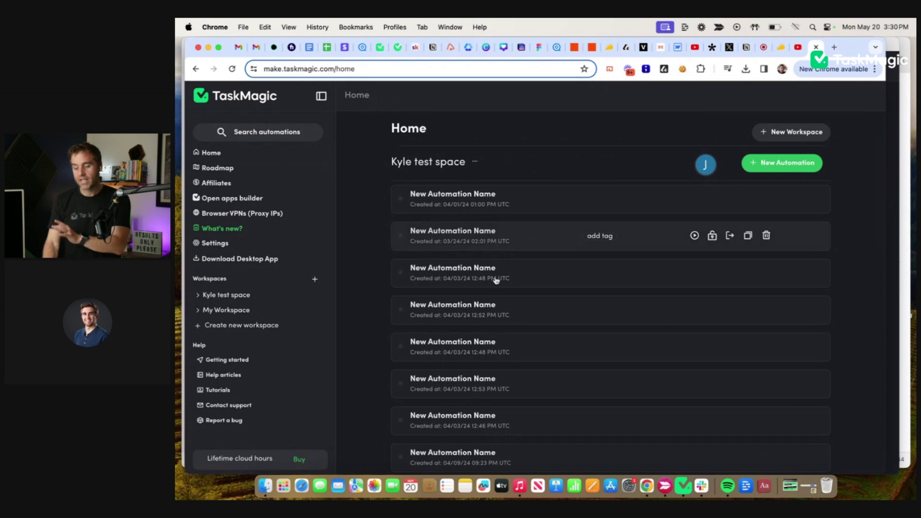
scroll(482, 308, down, 5)
scroll(483, 312, up, 5)
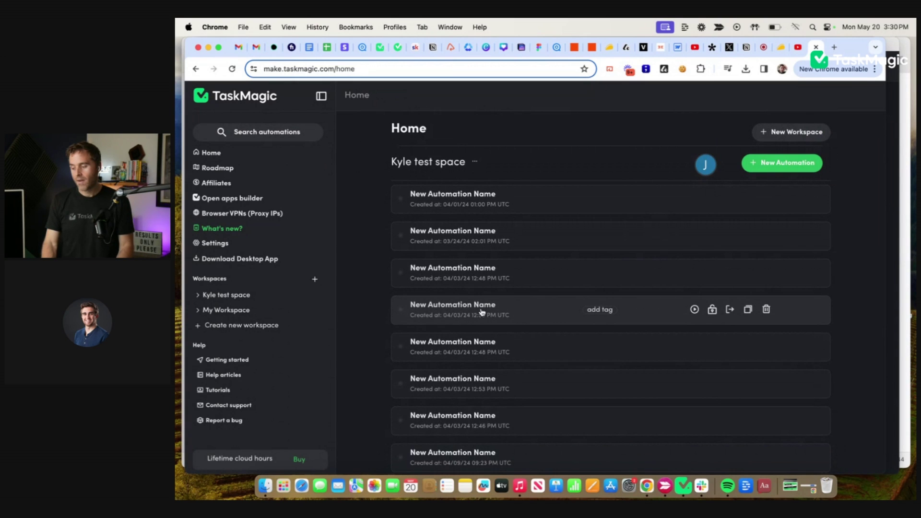
click(785, 163)
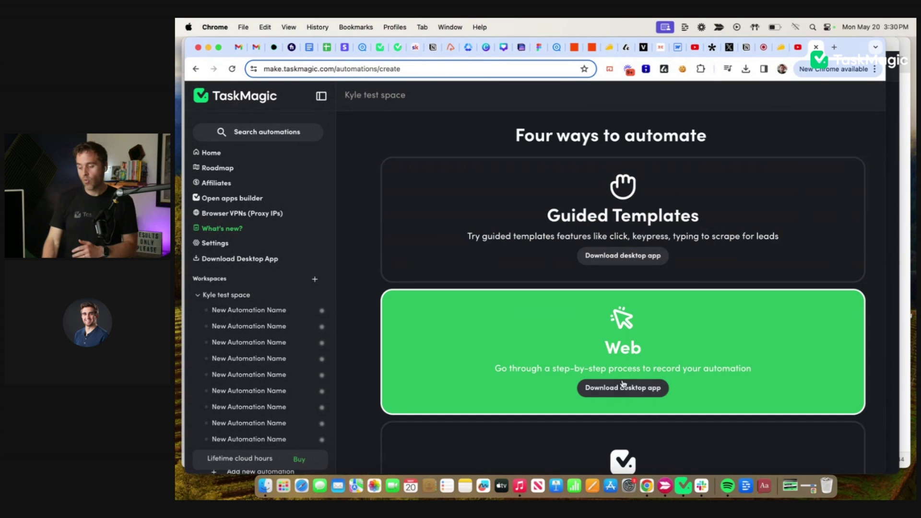
Review the four ways to automate and open the desktop app download page from Guided Templates.
scroll(628, 364, down, 1)
scroll(626, 336, down, 5)
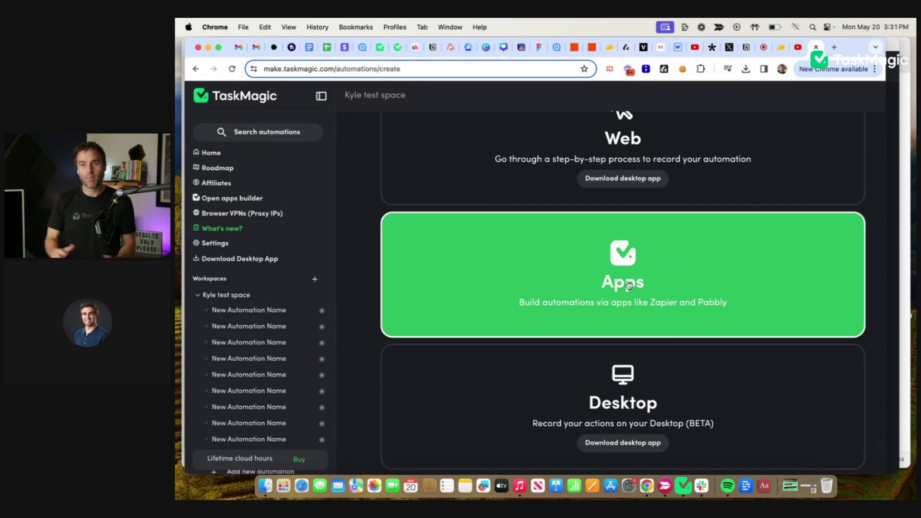
scroll(629, 284, up, 5)
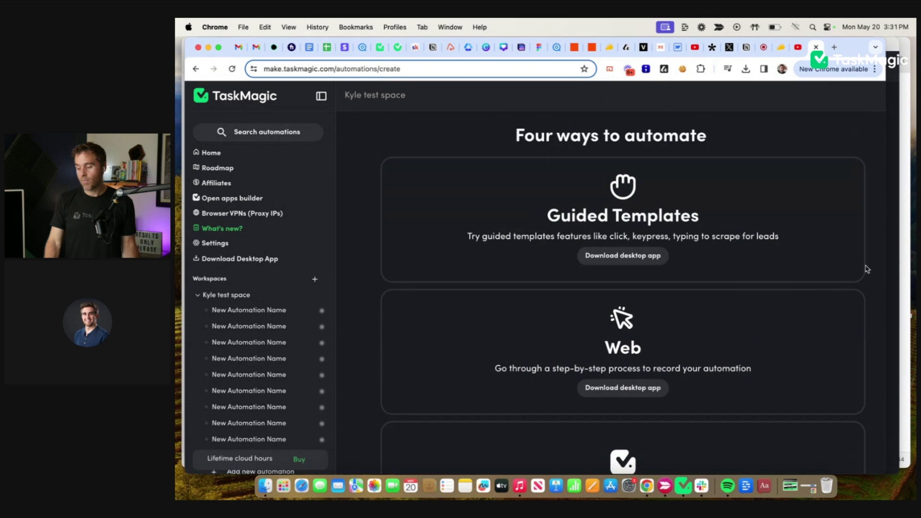
scroll(868, 269, down, 1)
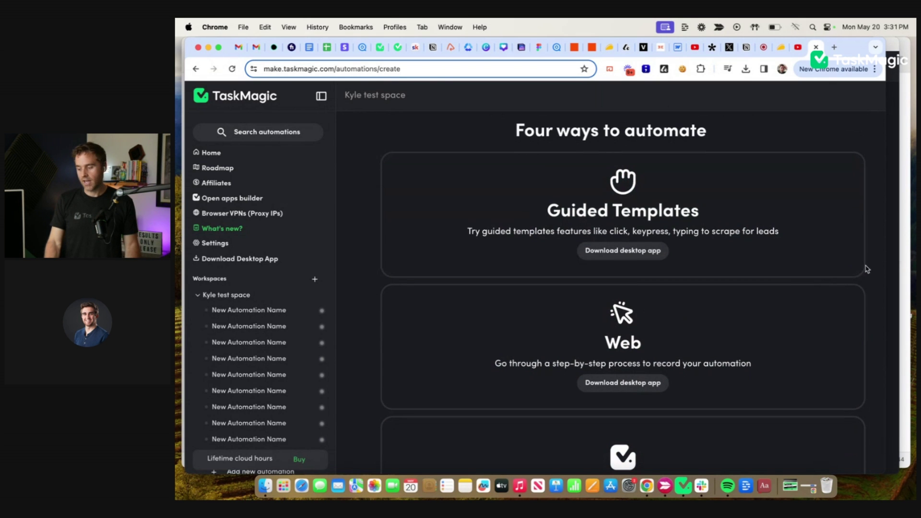
scroll(868, 269, up, 1)
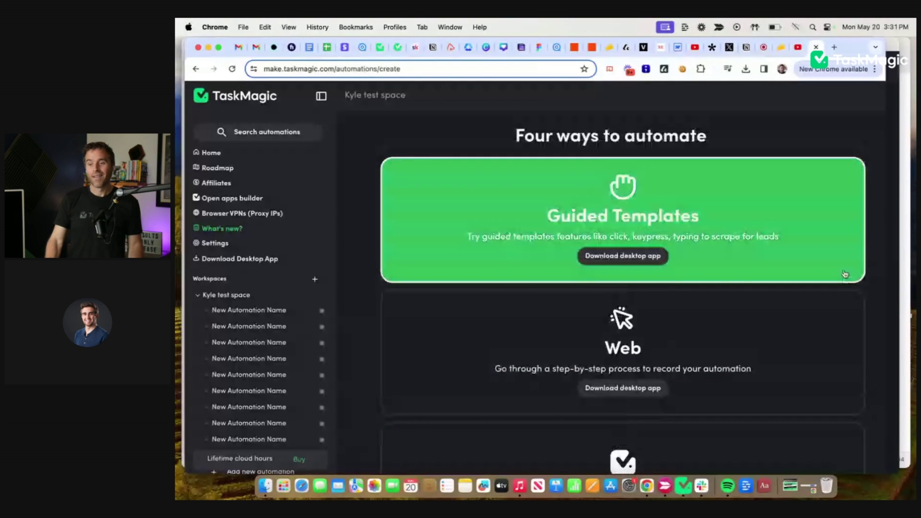
click(846, 274)
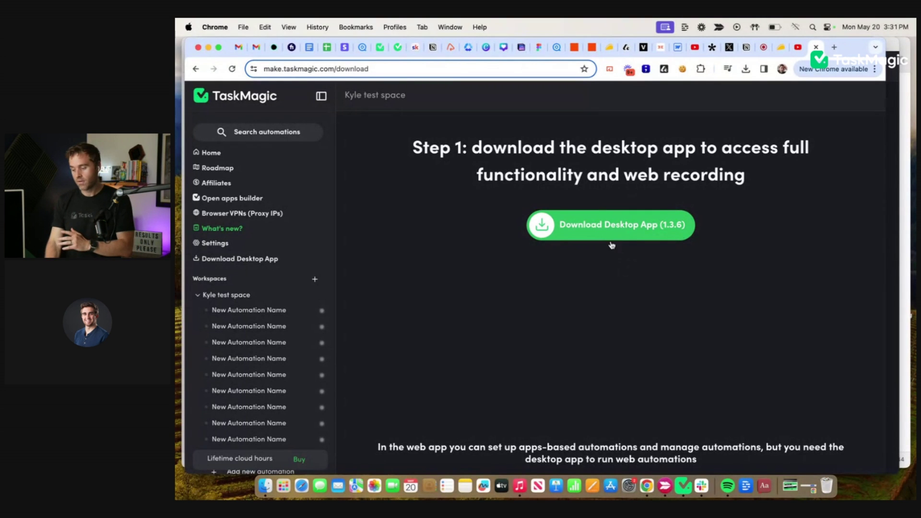
Switch to the TaskMagic desktop app, start a new automation and open the Guided Templates.
click(685, 487)
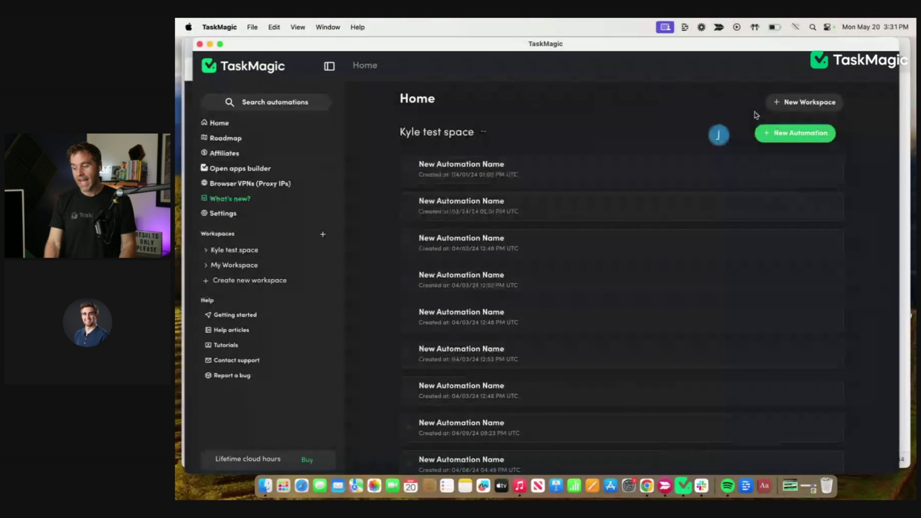
click(822, 142)
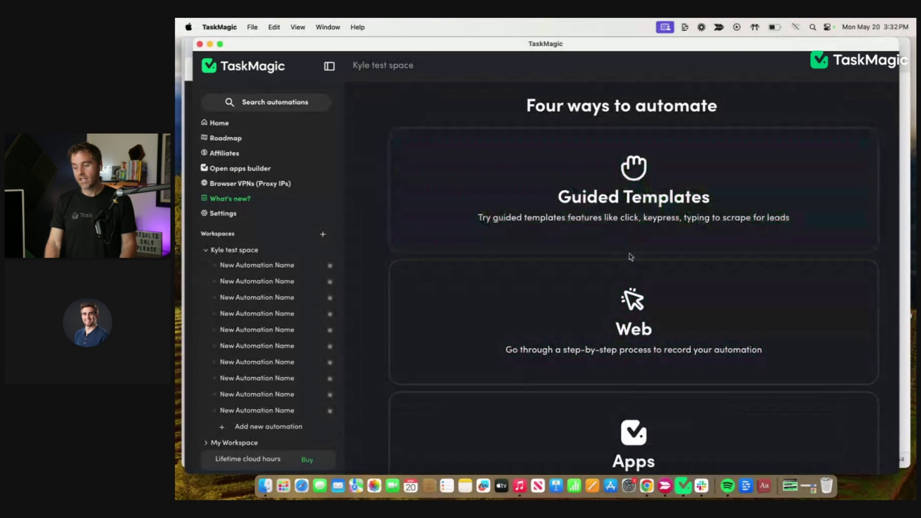
click(632, 224)
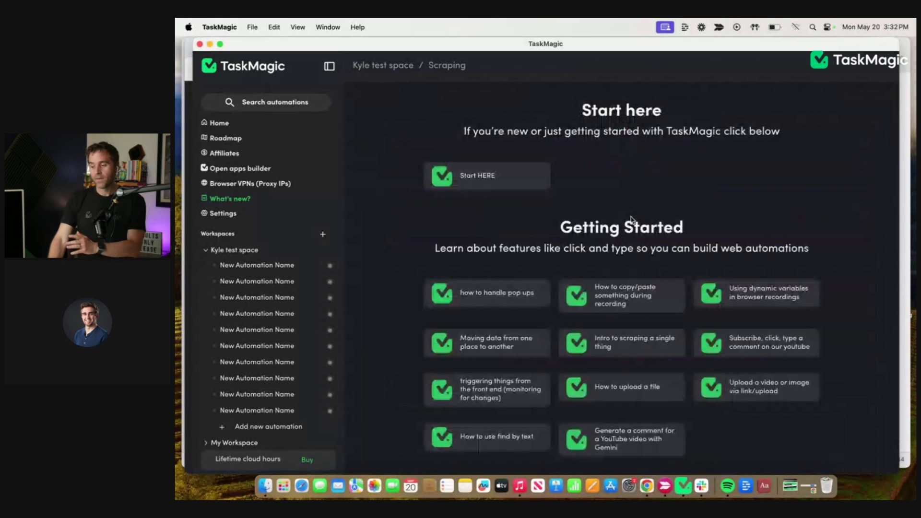
Return to Home, start a new automation and review the available automation types.
click(218, 123)
click(785, 139)
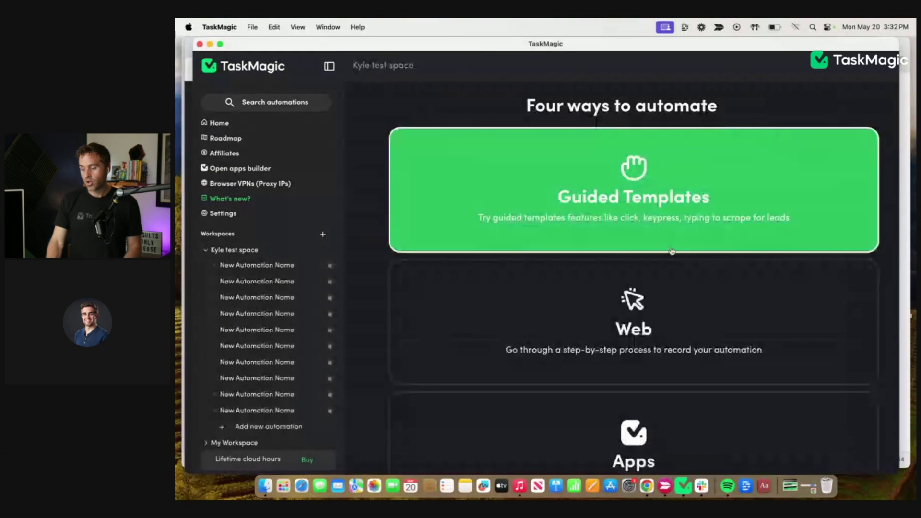
scroll(626, 369, down, 4)
scroll(629, 384, down, 1)
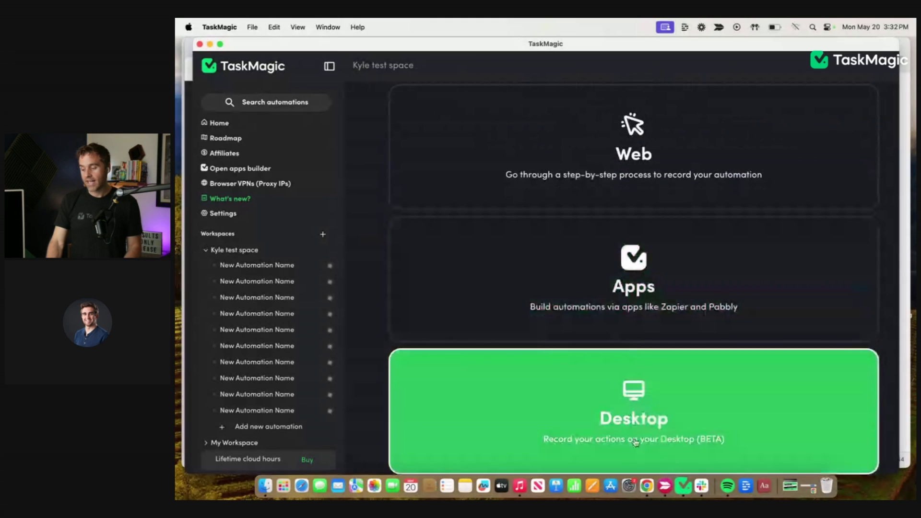
scroll(636, 300, up, 4)
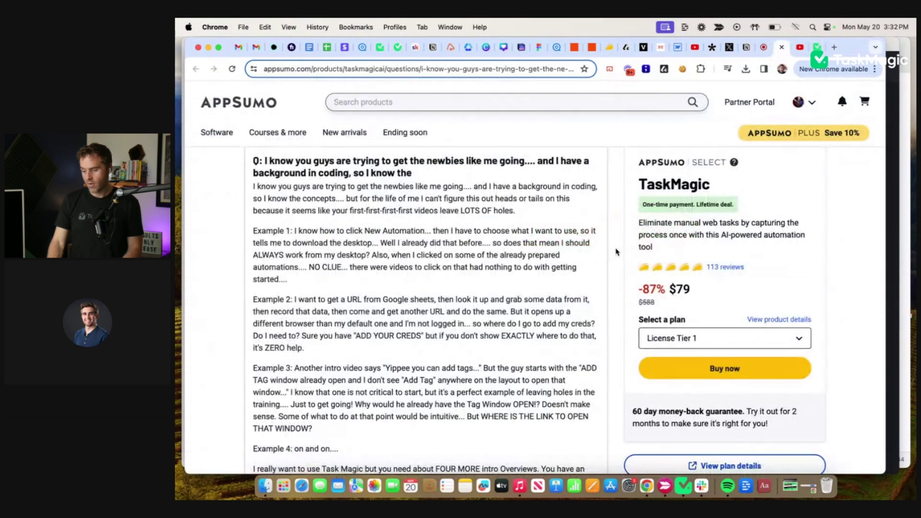
Read Examples 1 and 2 of the beginner's question on the AppSumo page.
scroll(617, 252, down, 2)
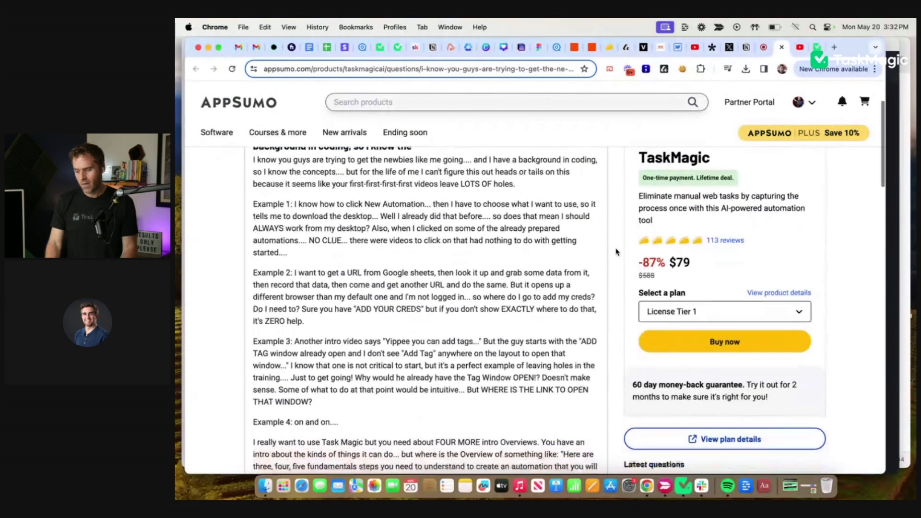
drag(300, 238, 366, 239)
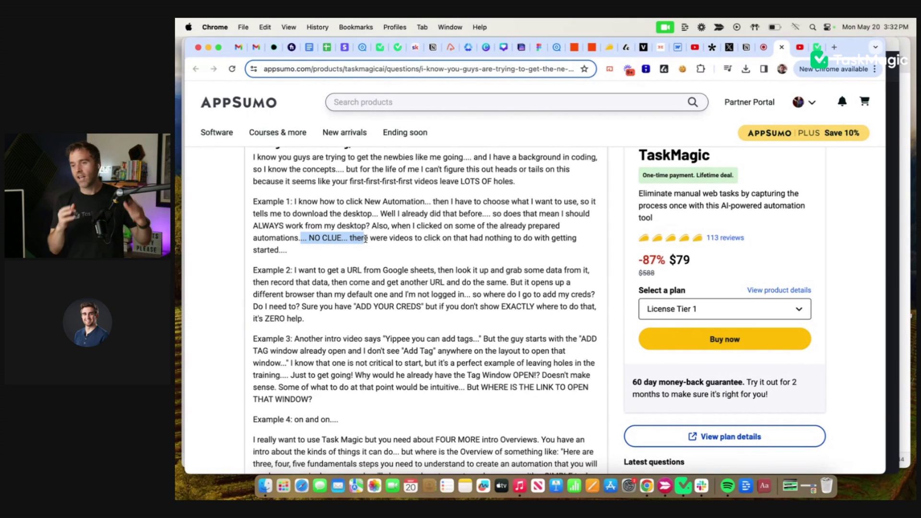
click(365, 239)
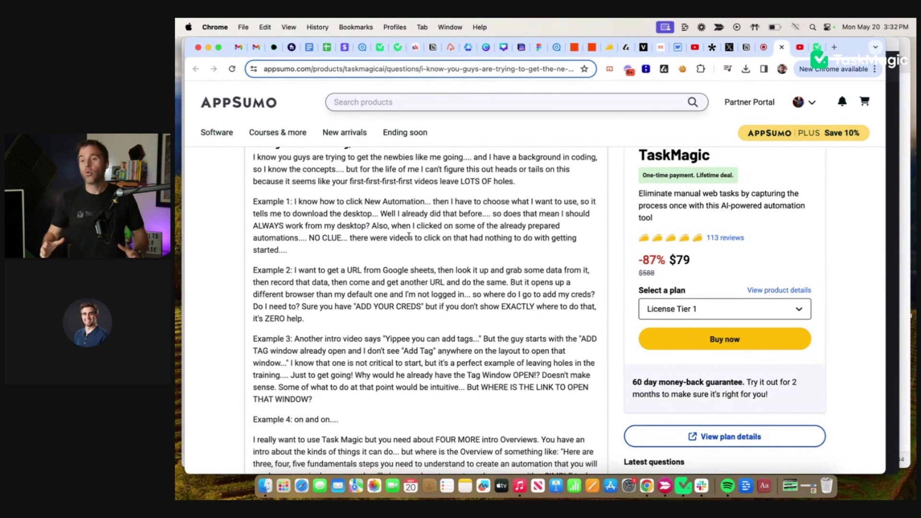
click(818, 46)
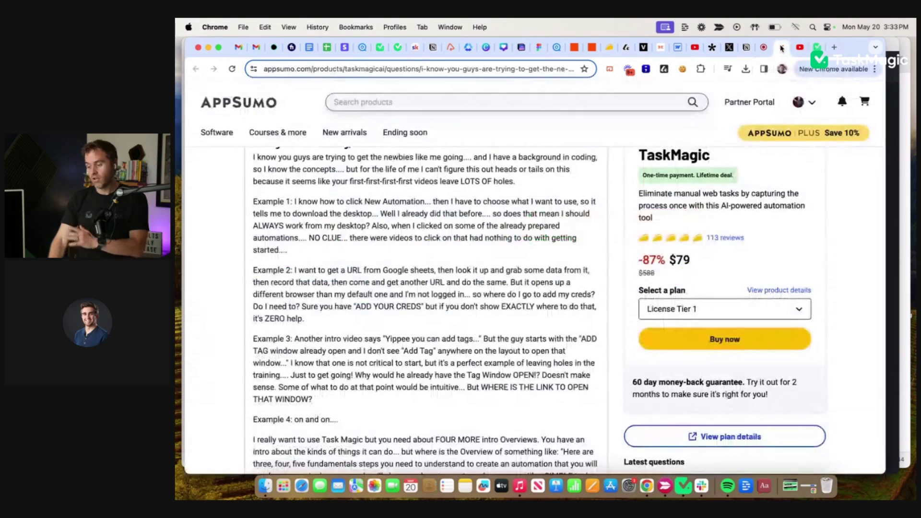
scroll(615, 243, down, 1)
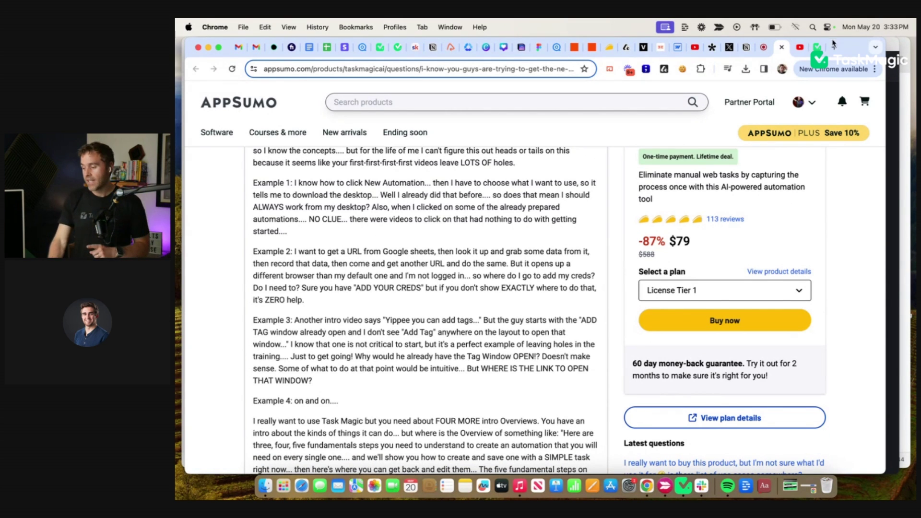
Switch to the TaskMagic desktop app and start a Web automation, indicating that it involves logging in.
click(805, 102)
click(684, 487)
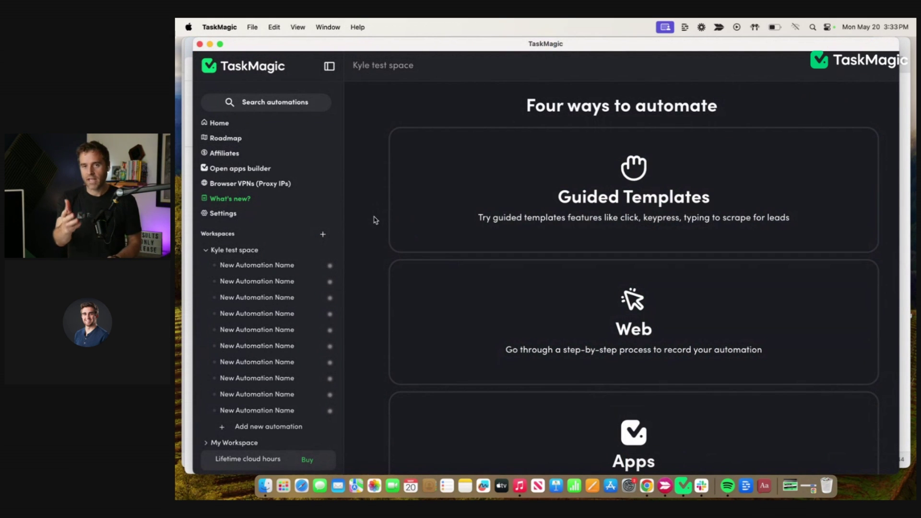
click(639, 349)
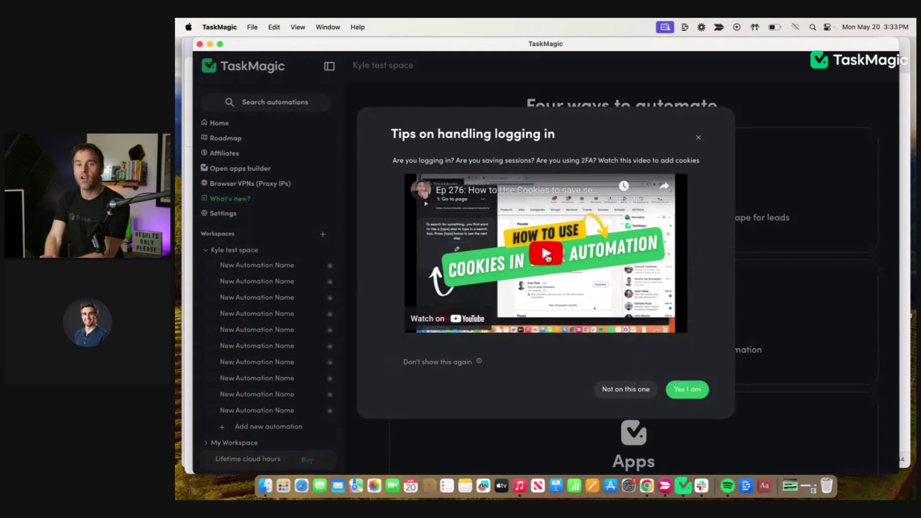
click(688, 391)
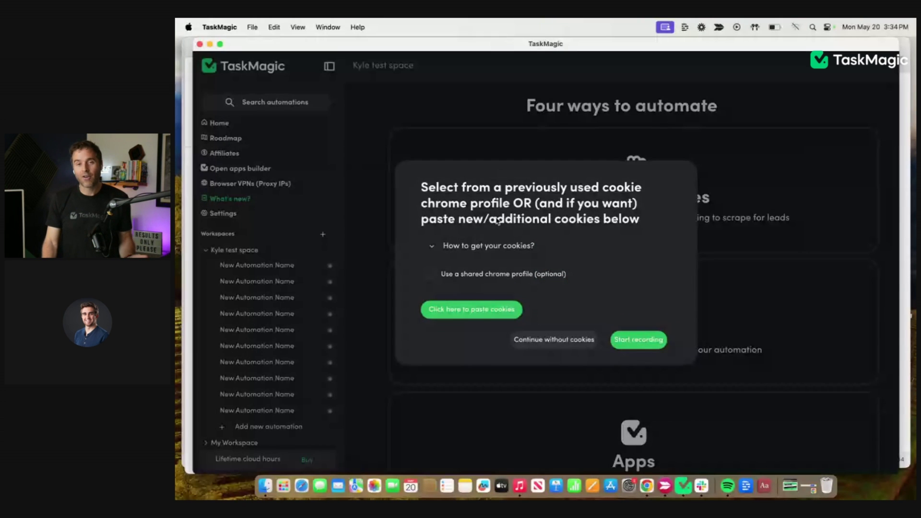
Expand the instructions for getting cookies, view the linked EditThisCookie extension page and return to TaskMagic's cookie dialog.
click(482, 250)
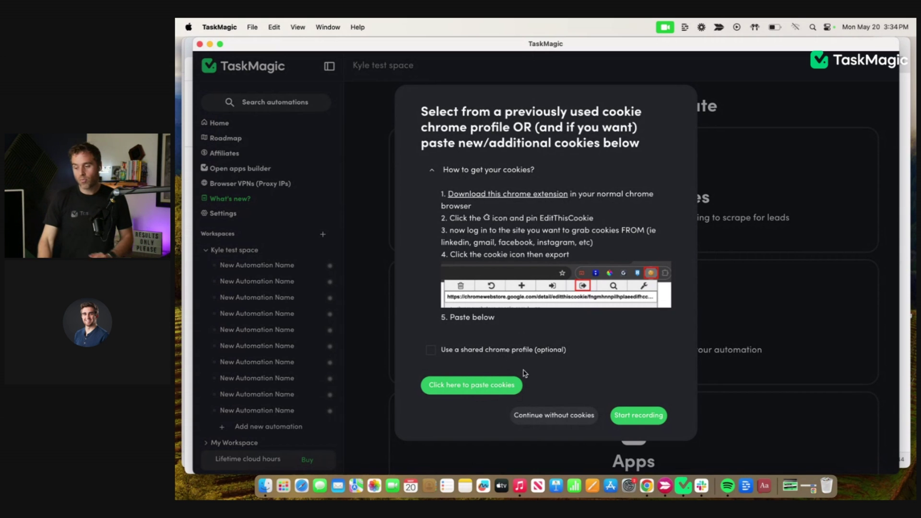
click(526, 195)
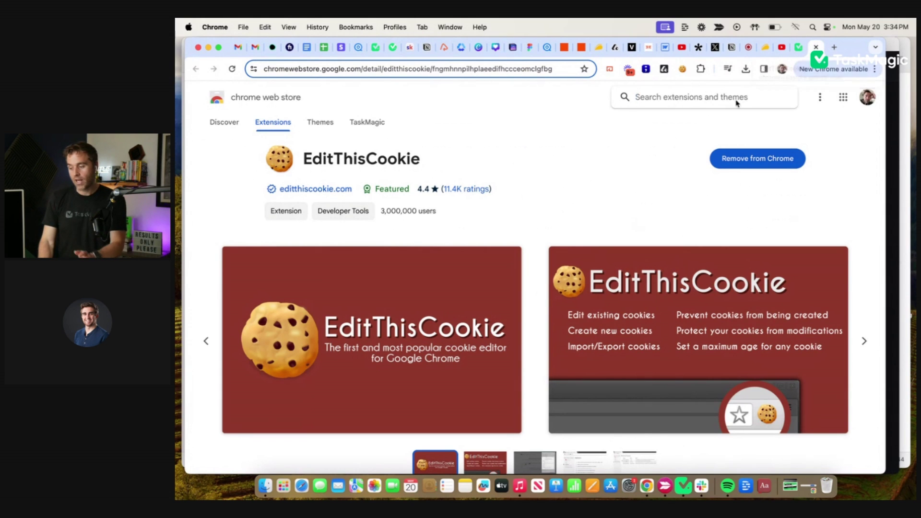
click(683, 70)
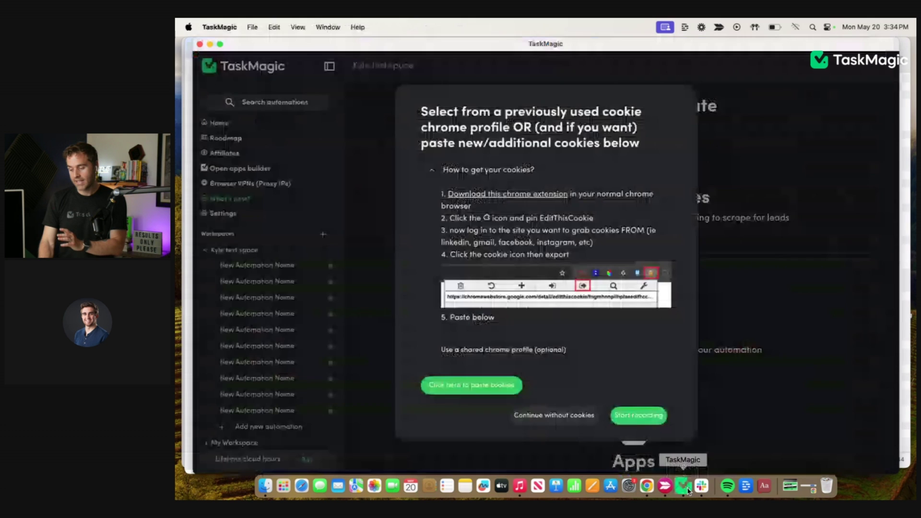
click(688, 488)
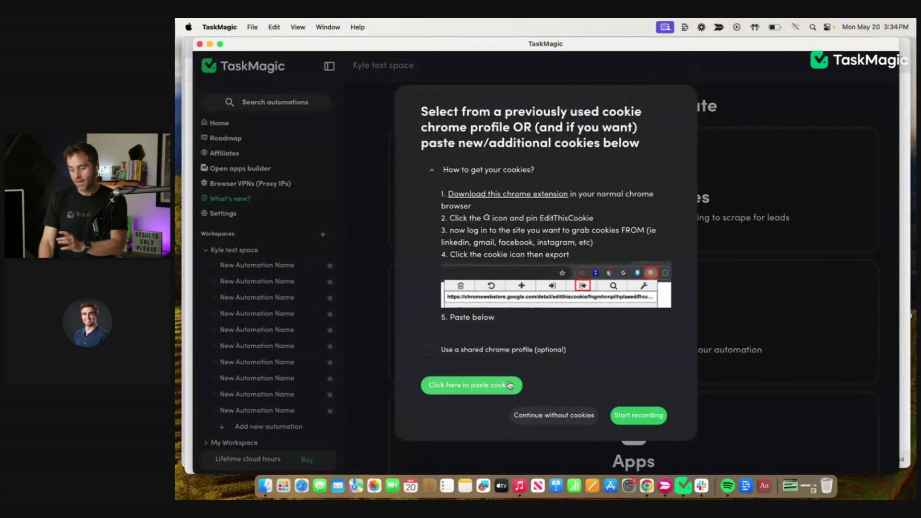
Continue to the recording without cookies and move the Chromium window beside the recording prompt window.
click(556, 416)
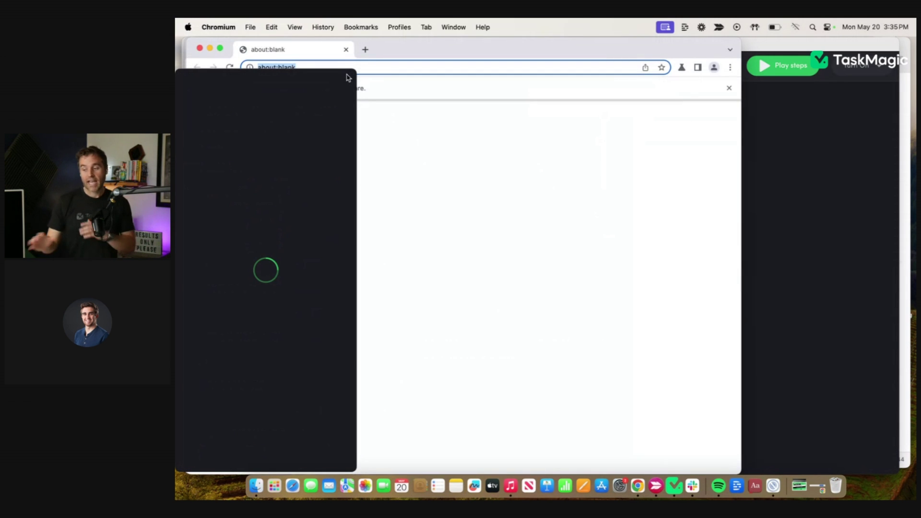
drag(493, 56, 663, 46)
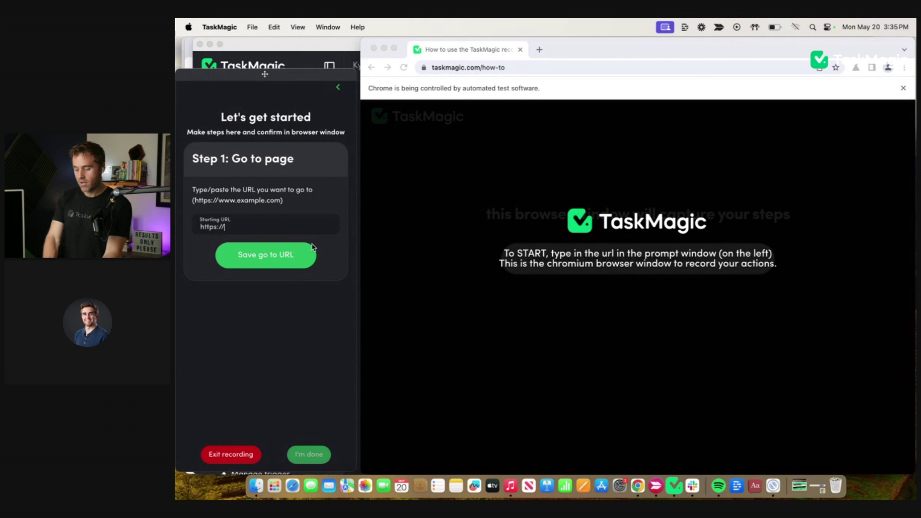
Exit the recording and switch to Chrome's EditThisCookie extension page.
key(ctrl+Up)
click(310, 350)
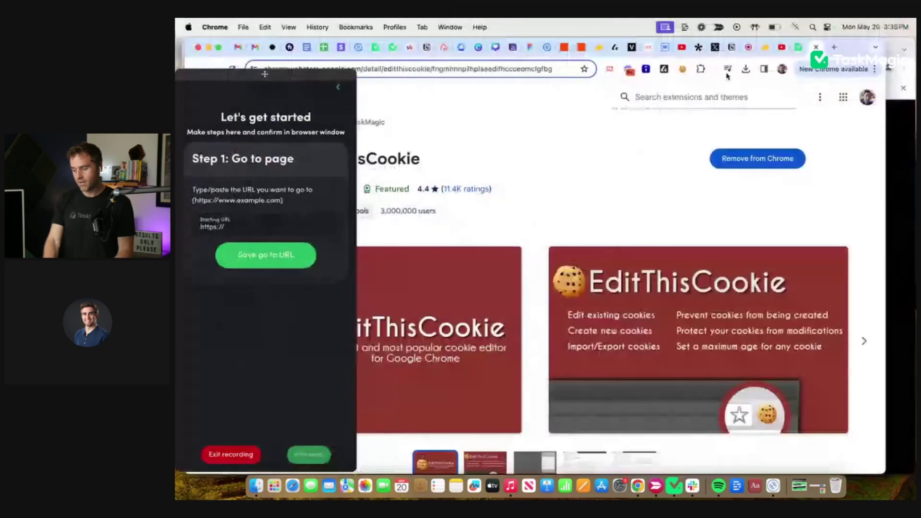
click(230, 458)
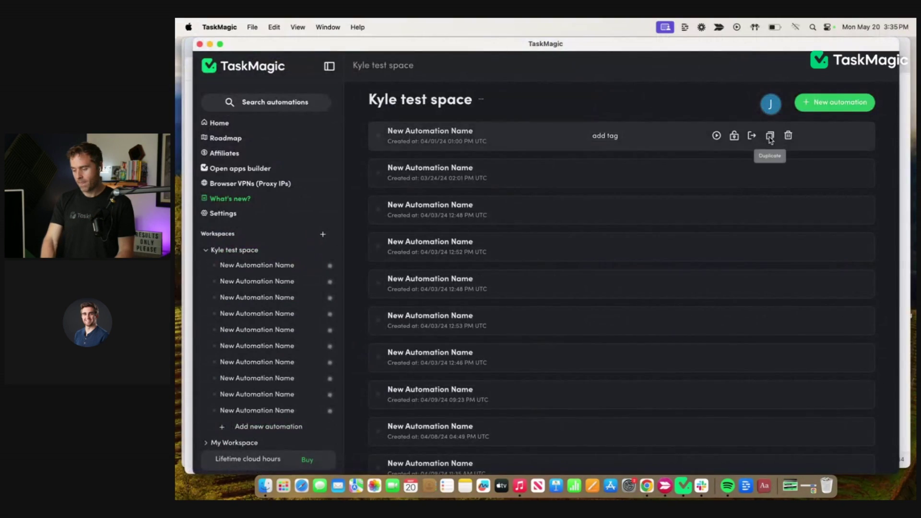
key(ctrl+Up)
click(312, 365)
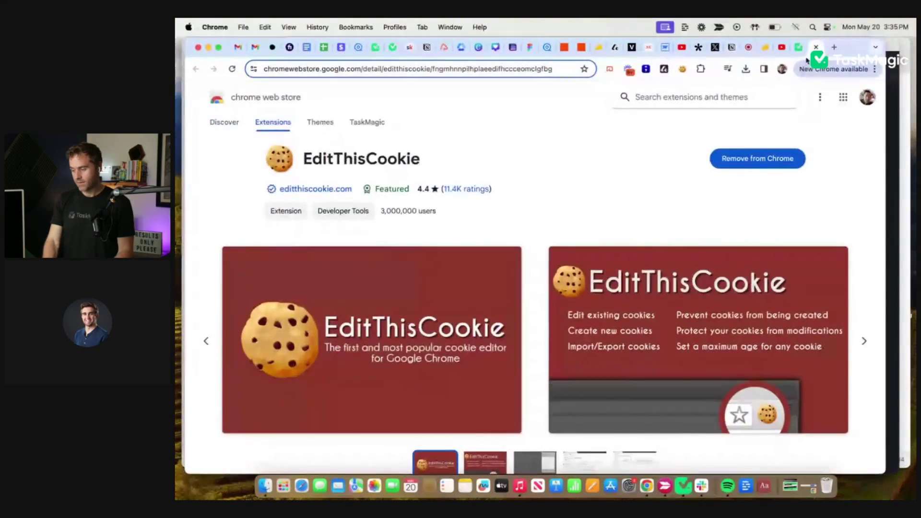
Close the EditThisCookie page, return to the AppSumo question and highlight the "ADD YOUR CREDS" passage in Example 2.
click(816, 47)
click(768, 47)
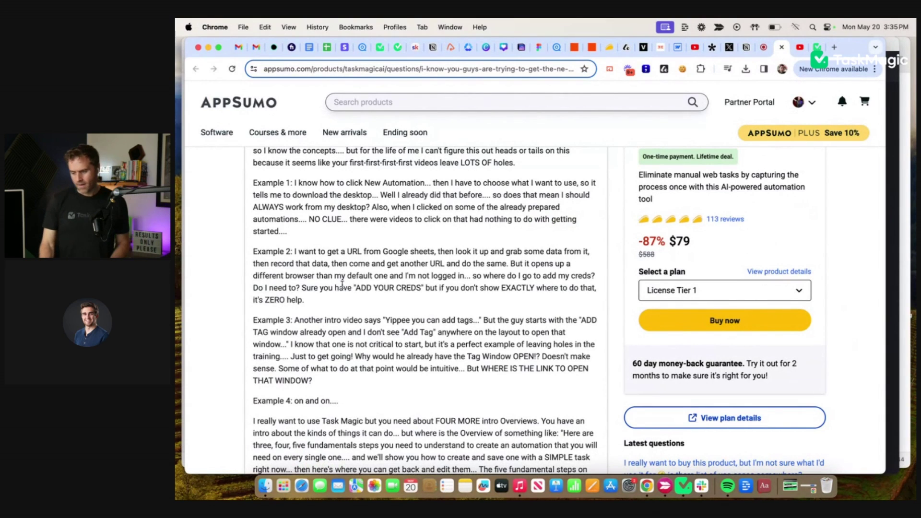
drag(334, 287, 452, 287)
click(500, 280)
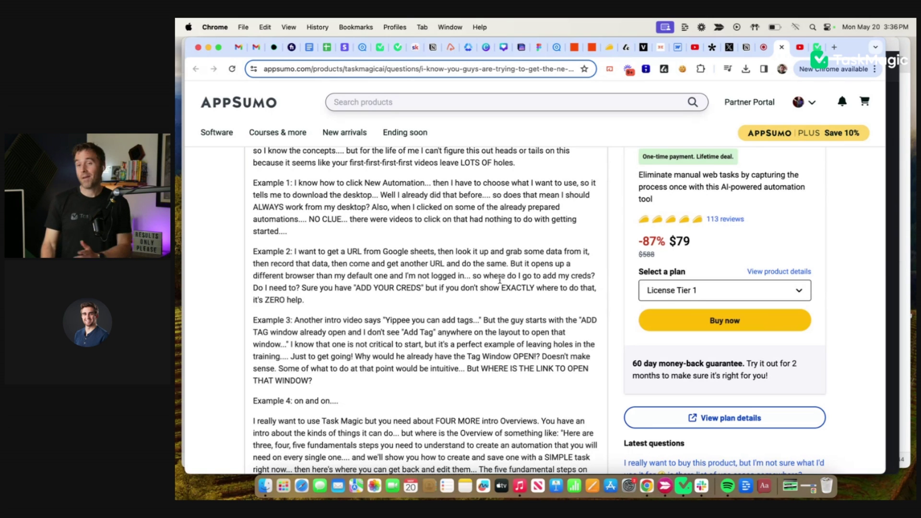
Switch to the TaskMagic app, start a new Web automation to show the tips on handling logging in, and dismiss them.
click(683, 487)
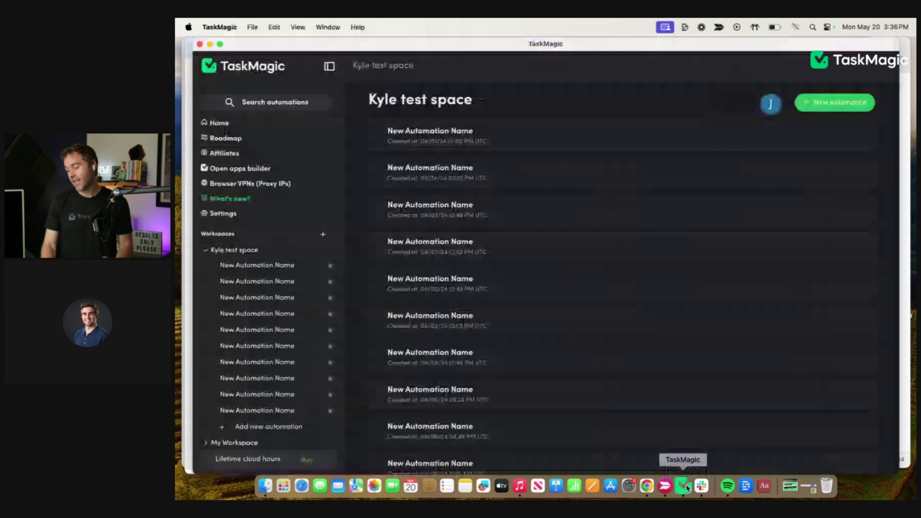
click(856, 108)
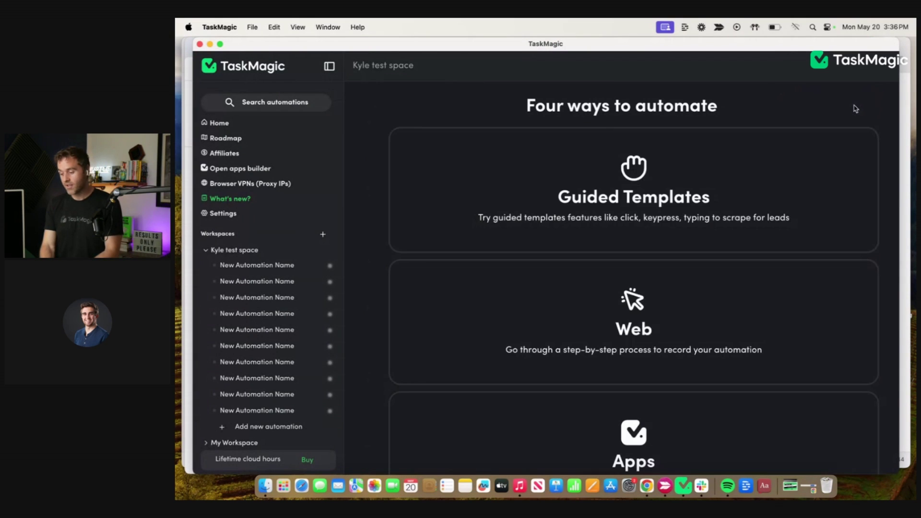
click(658, 309)
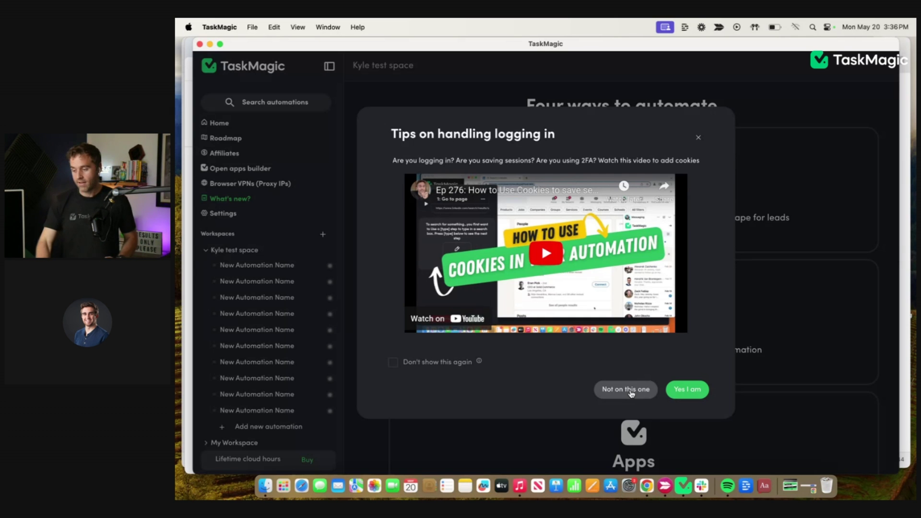
click(698, 138)
Return to the AppSumo question in Chrome and review Example 2 about getting a URL from Google Sheets.
key(ctrl+Up)
click(400, 342)
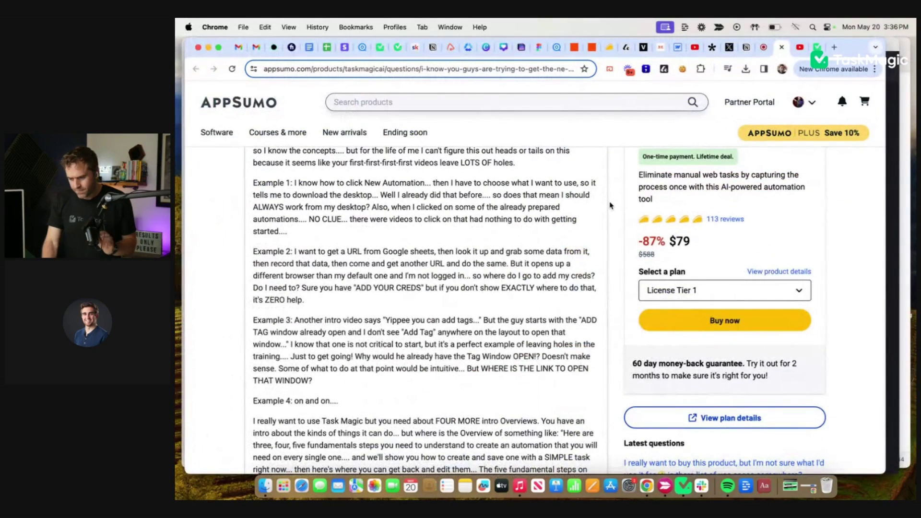
scroll(610, 205, down, 1)
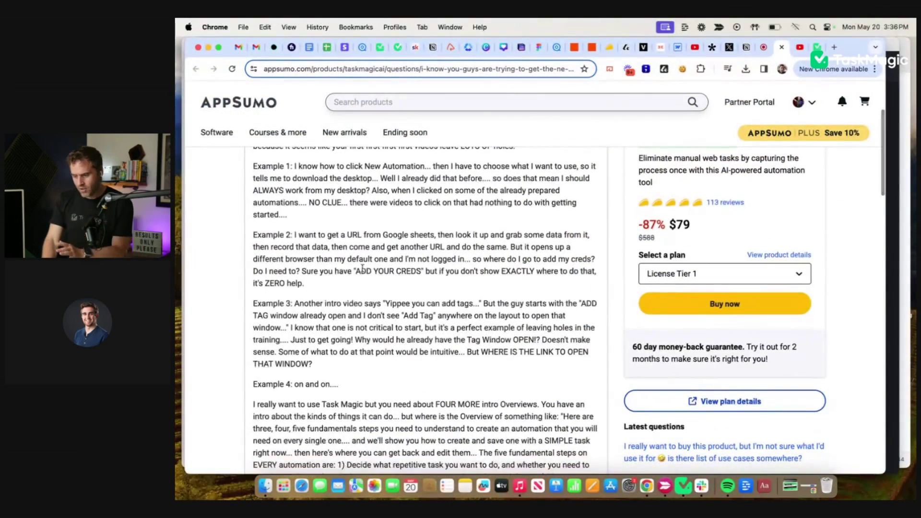
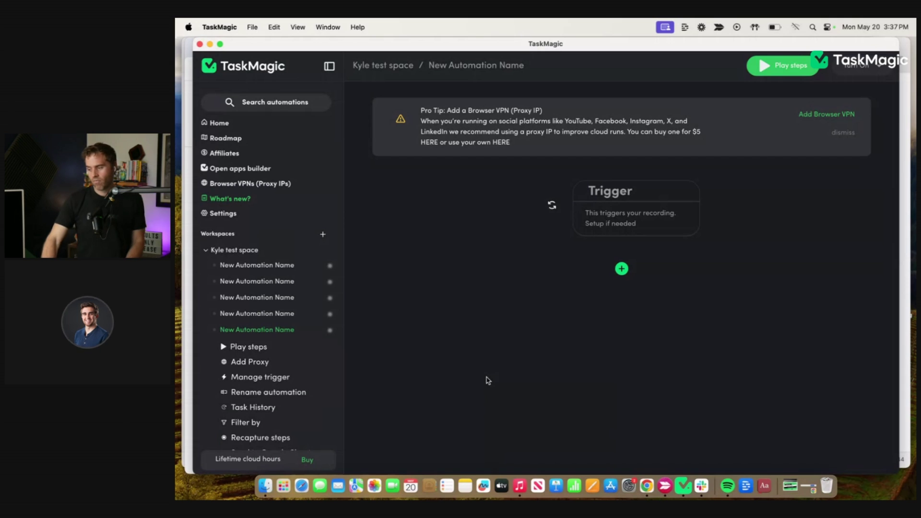
key(ctrl+Up)
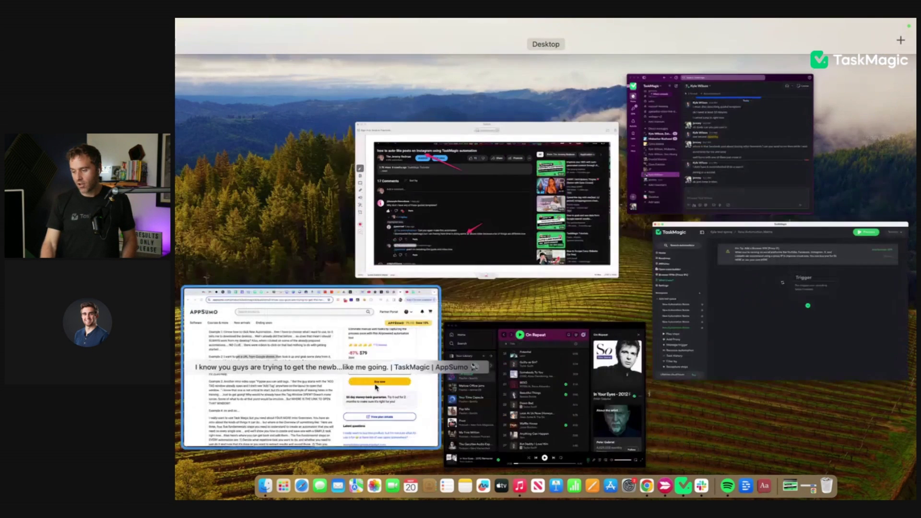
click(487, 381)
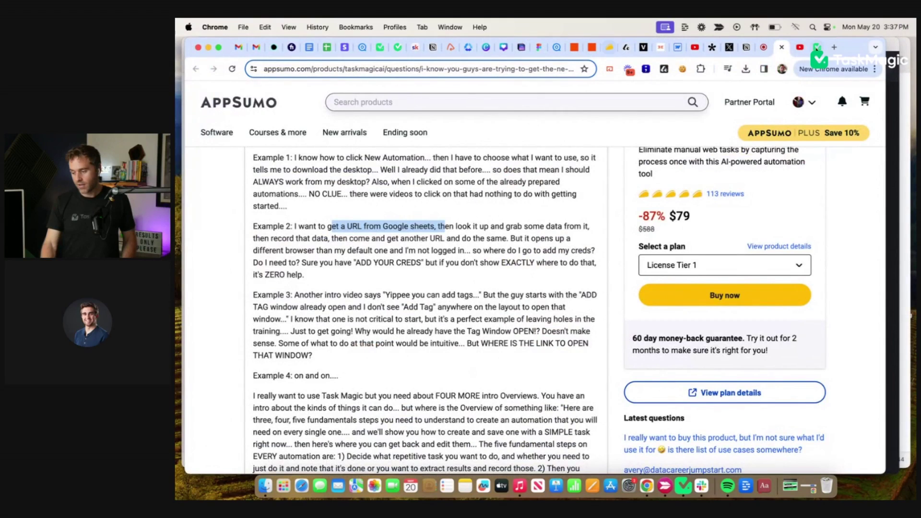
Copy the link of "I Don't Know What I Want to Automate What Do I Do?" from YouTube Studio, open the video, pause it and highlight its title.
click(800, 46)
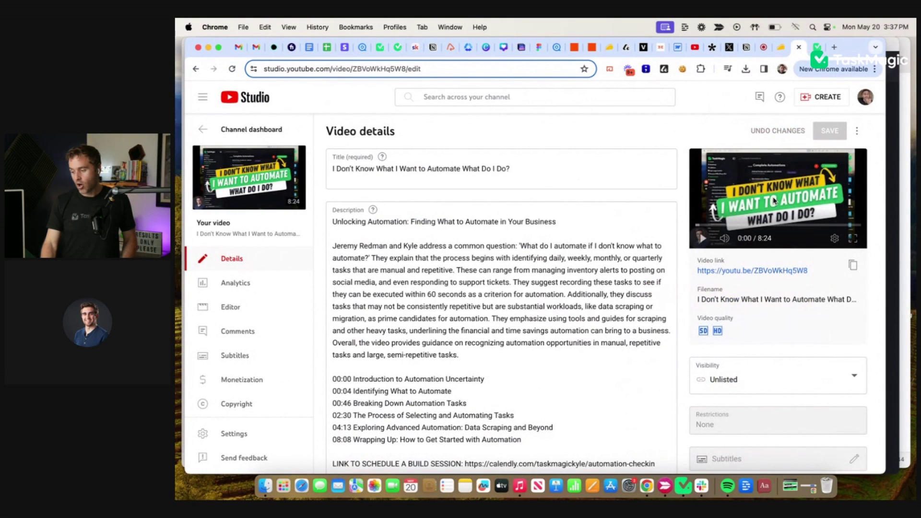
click(856, 270)
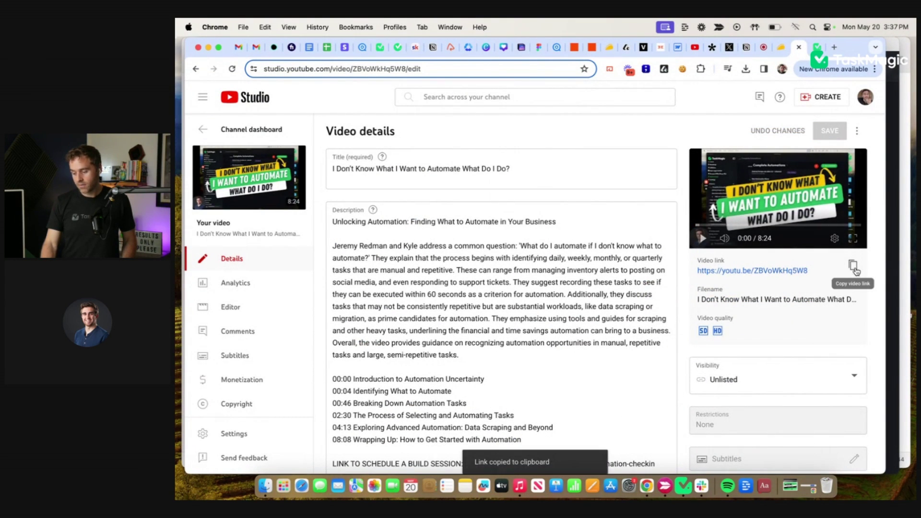
click(798, 270)
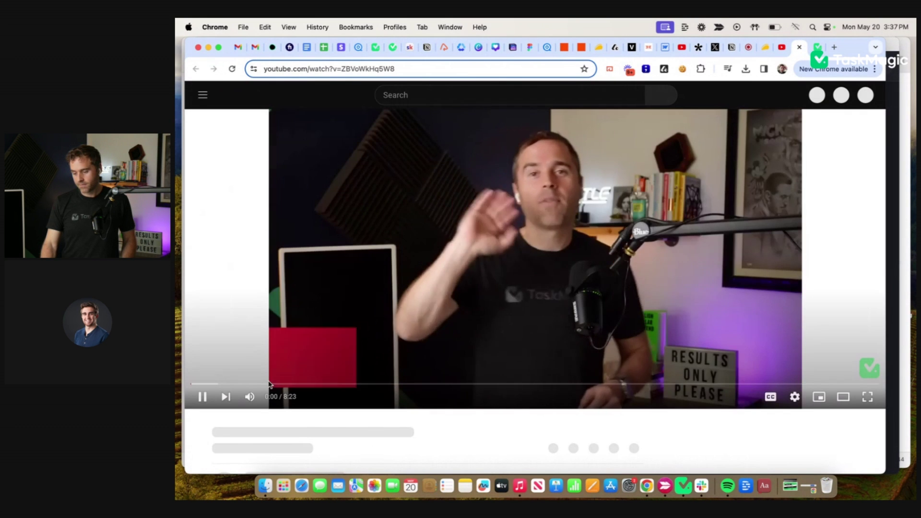
click(202, 405)
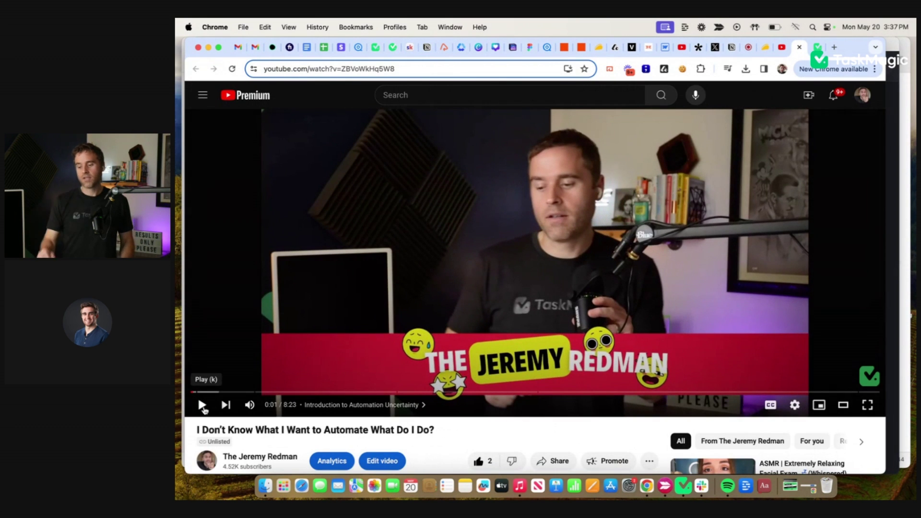
scroll(203, 408, down, 1)
drag(434, 410, 300, 407)
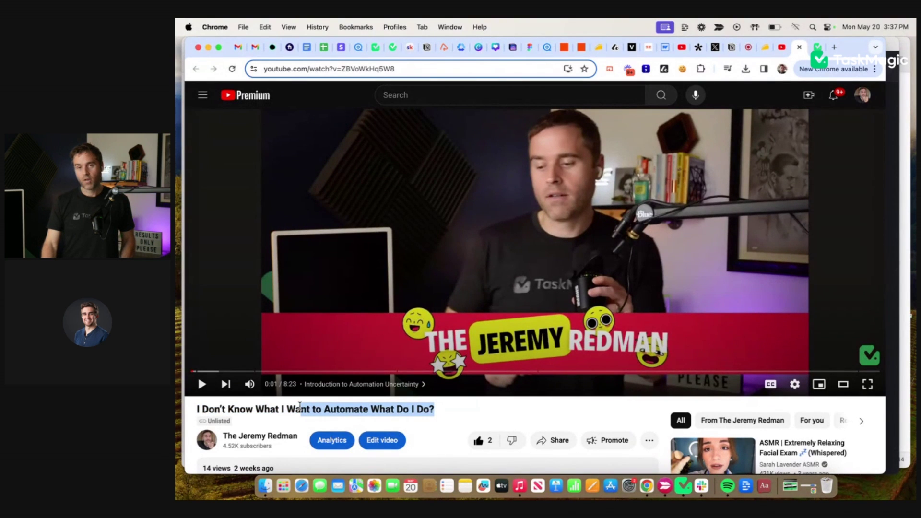
Open the "I Don't Know What I Want to Automate" lesson of the TaskMagic Course in the Lazy Empire Skool classroom.
click(410, 48)
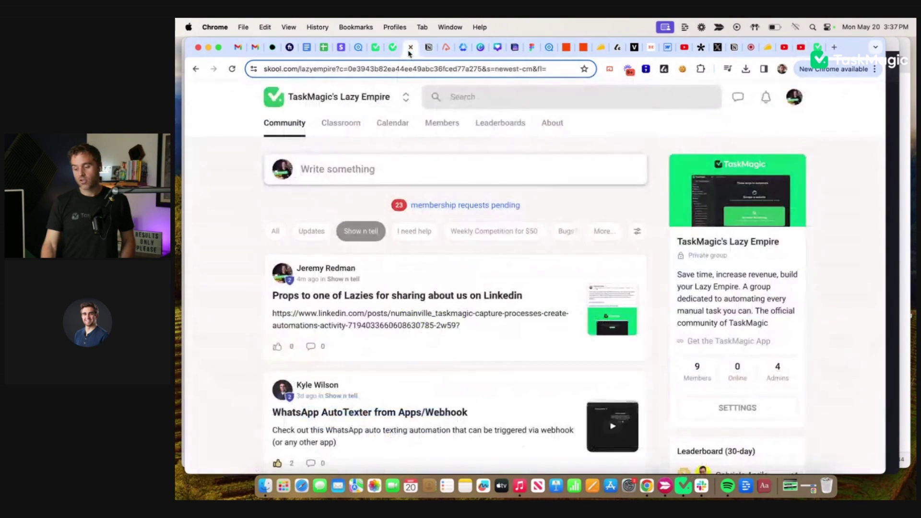
click(348, 125)
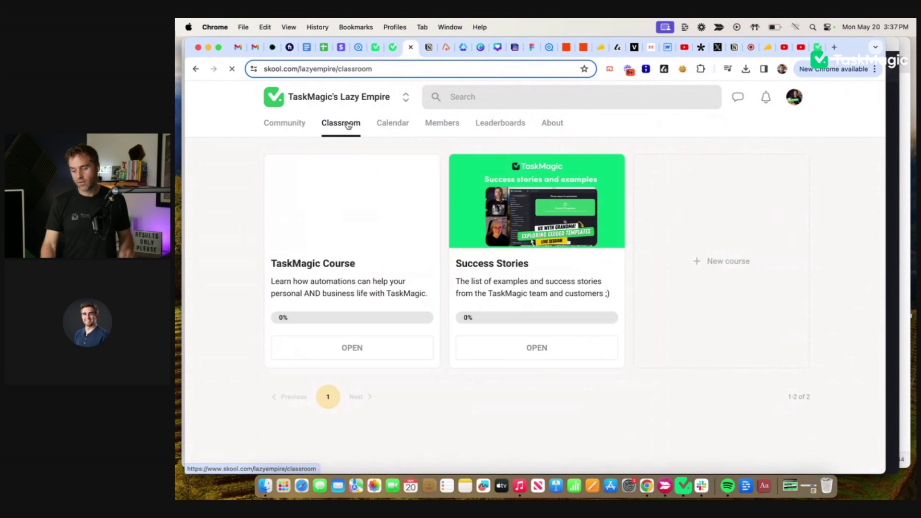
click(336, 279)
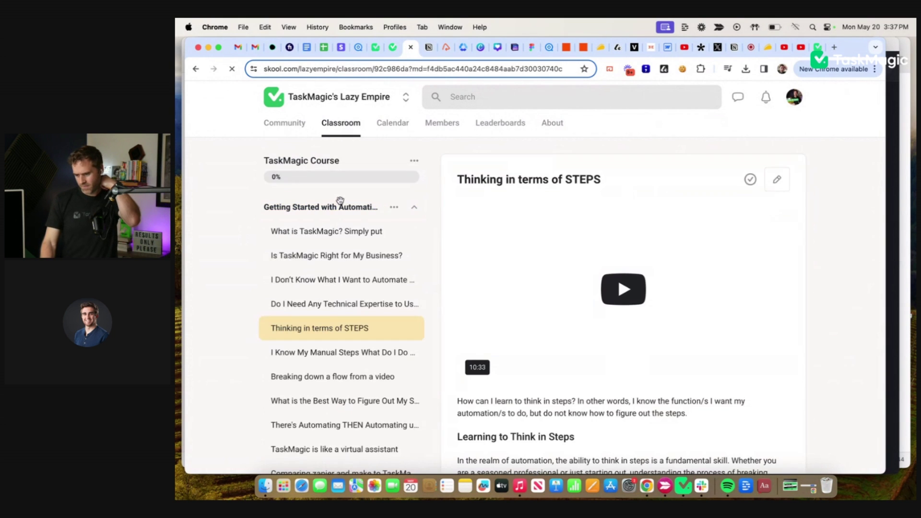
click(335, 279)
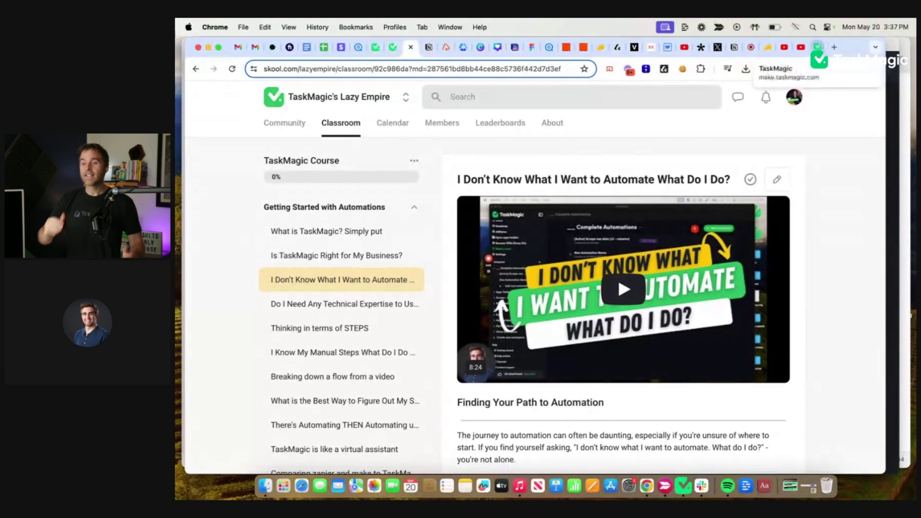
View TaskMagic's desktop app download page, return to the AppSumo question and clear the text selection.
click(819, 47)
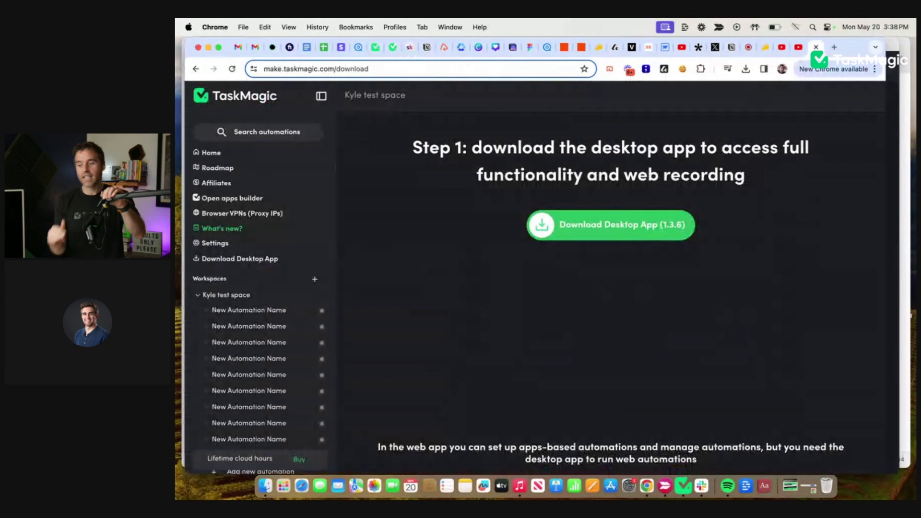
click(763, 55)
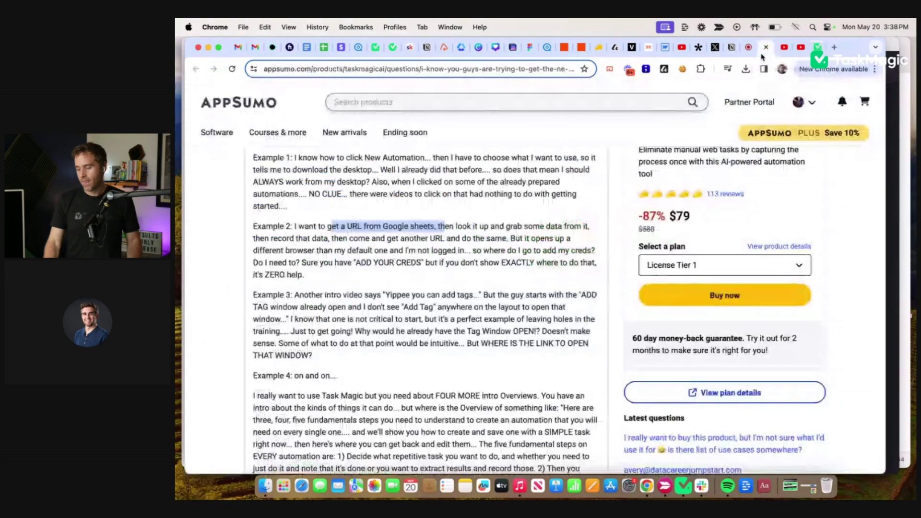
click(619, 233)
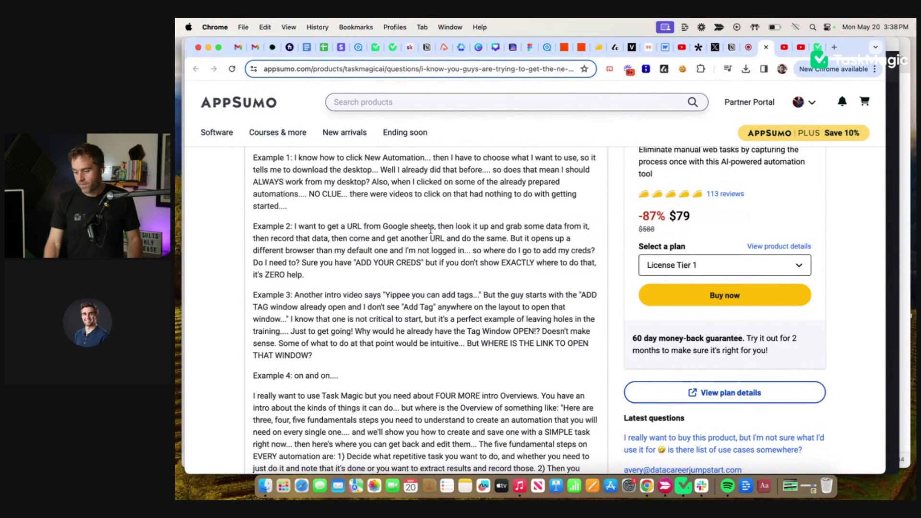
Switch to the TaskMagic app, set the new automation's trigger to List and review its list schedule setup.
click(684, 486)
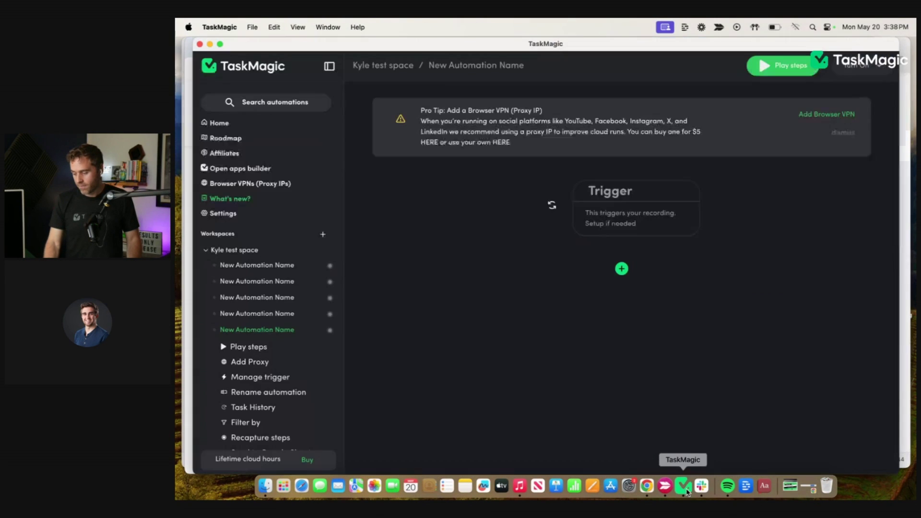
click(614, 203)
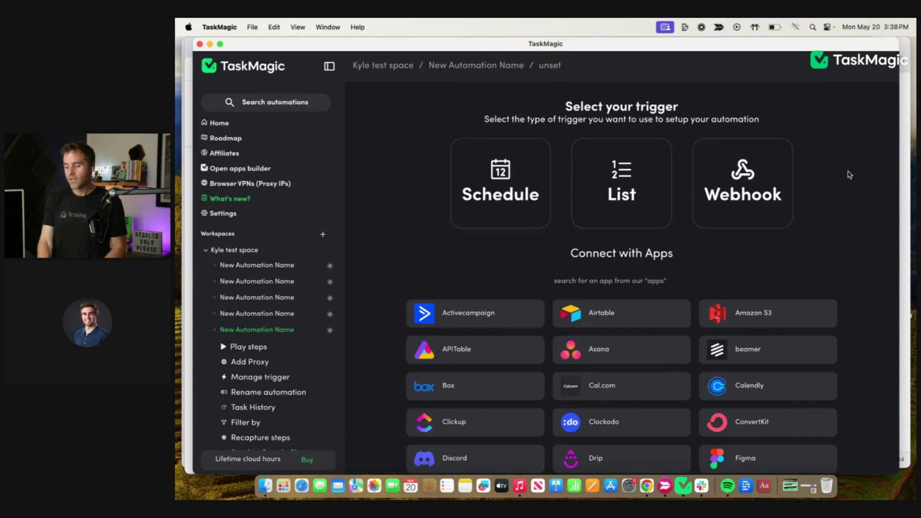
click(623, 184)
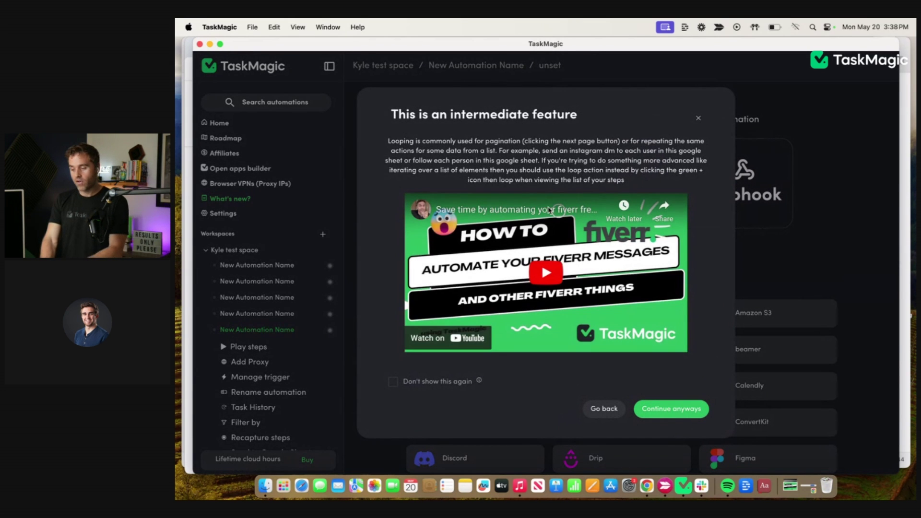
click(673, 410)
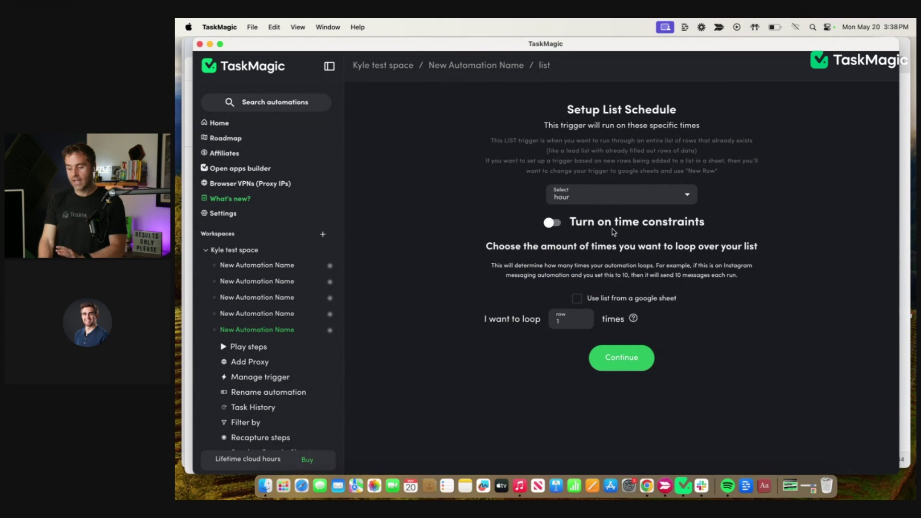
click(477, 66)
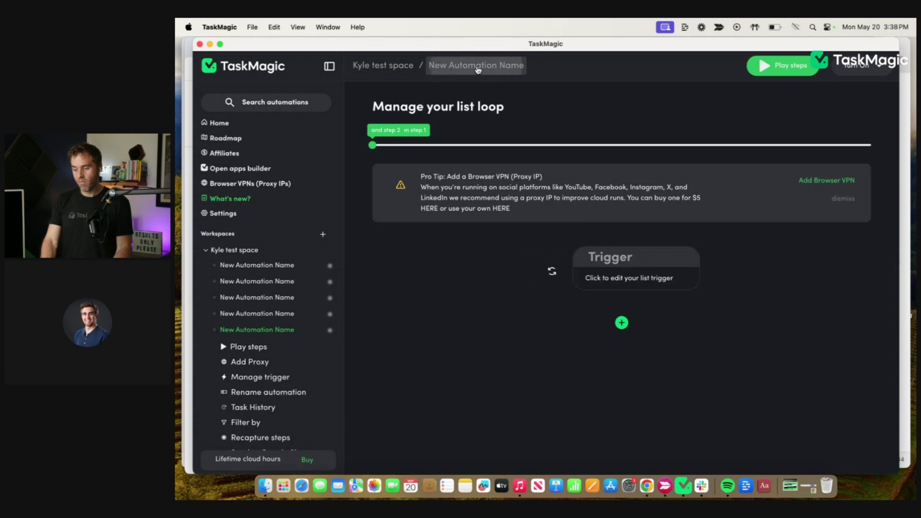
click(624, 259)
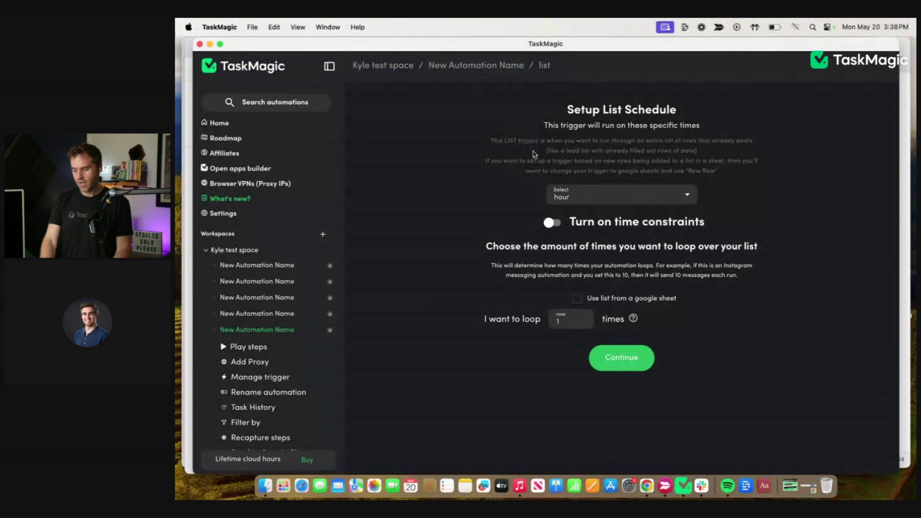
click(456, 66)
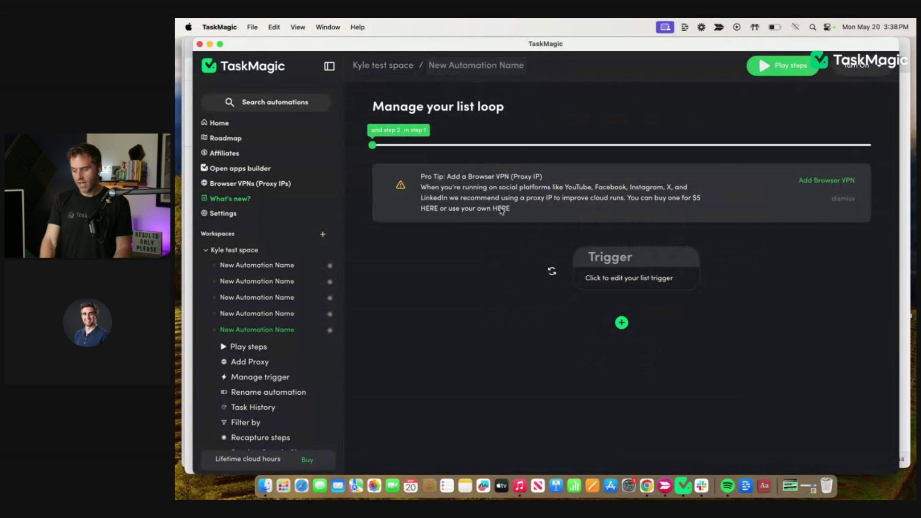
Reopen the automation's trigger selection and search the trigger apps for "goog".
click(552, 271)
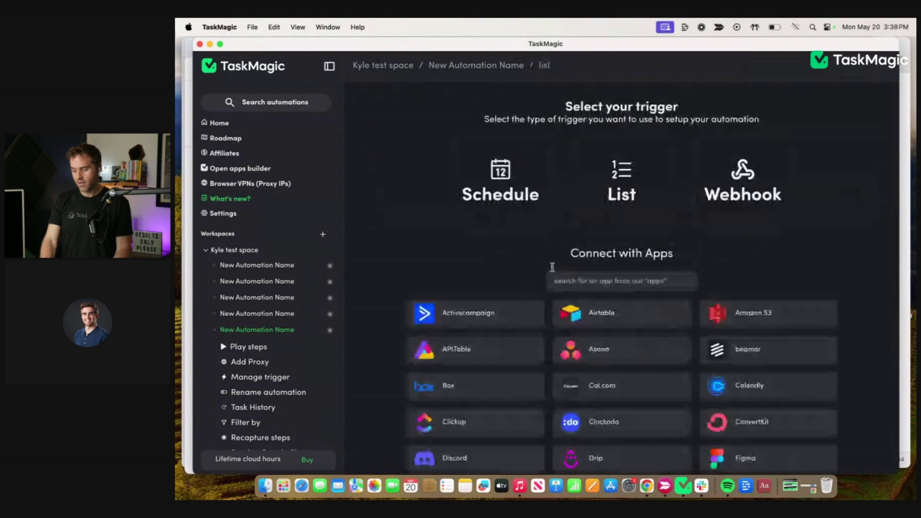
click(621, 281)
text(goog)
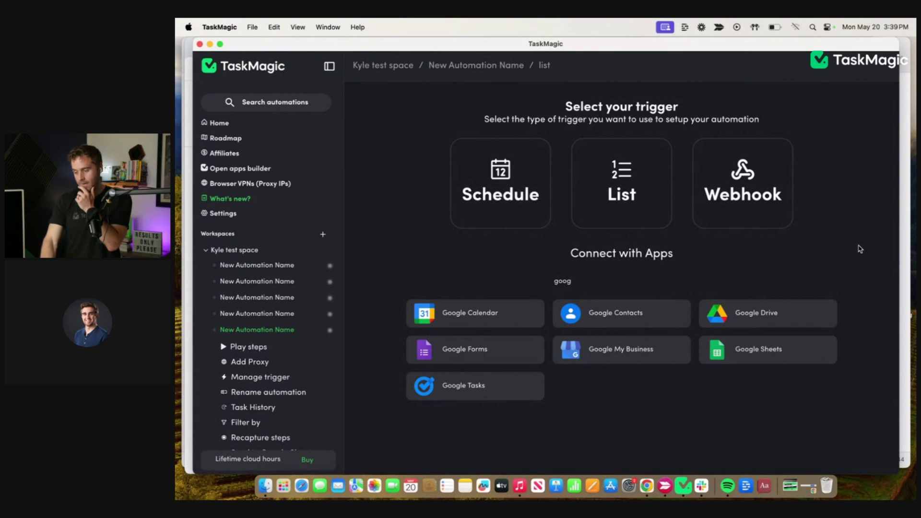
Read Example 3 about the Add Tag window in the AppSumo question, then return to the TaskMagic app.
key(ctrl+Up)
click(419, 391)
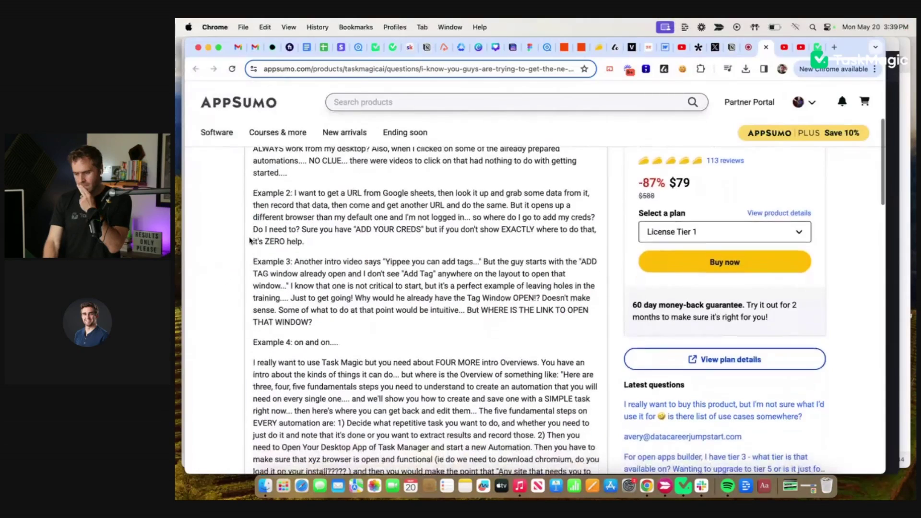
scroll(249, 241, down, 1)
scroll(249, 241, down, 1)
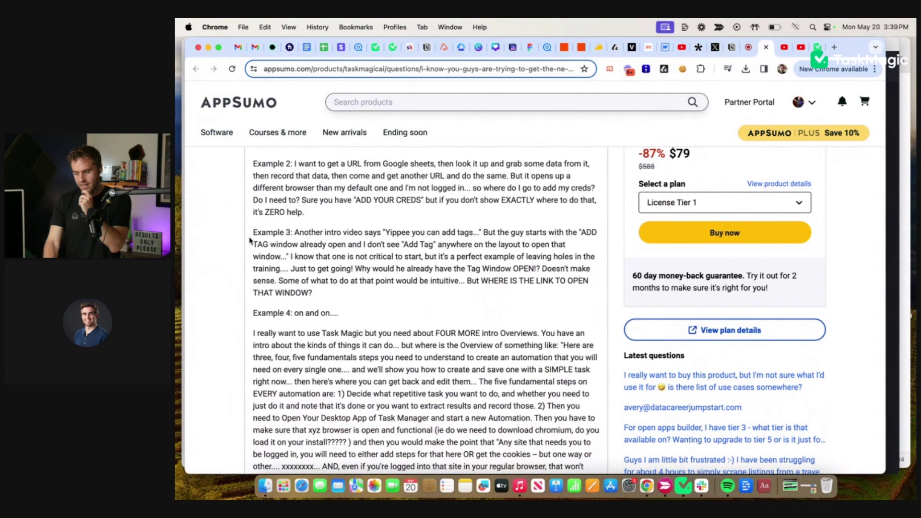
triple_click(385, 256)
click(557, 255)
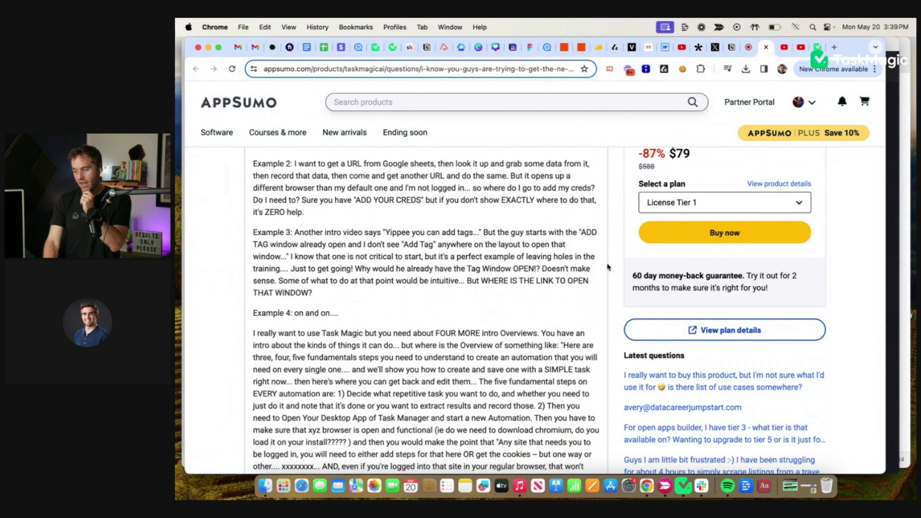
click(684, 486)
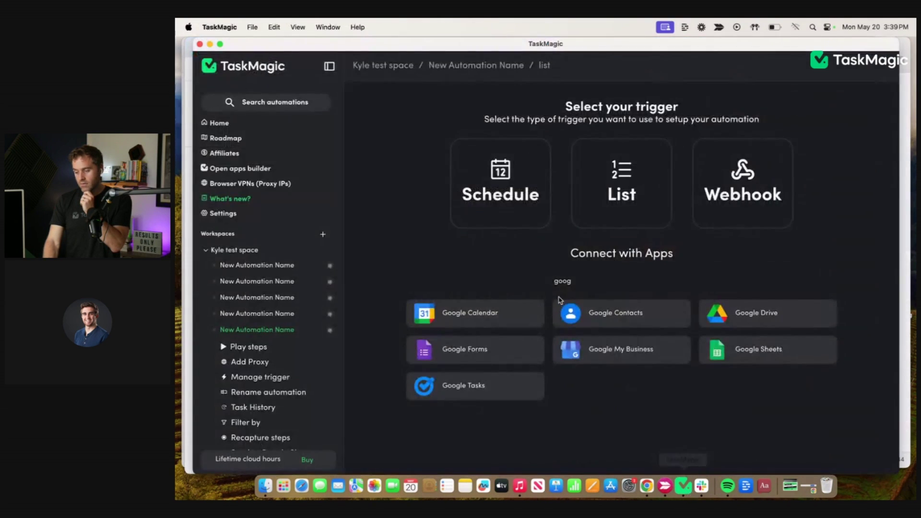
Return to the TaskMagic home page, view the tag creation window for the first automation in Kyle test space, and close it.
click(217, 124)
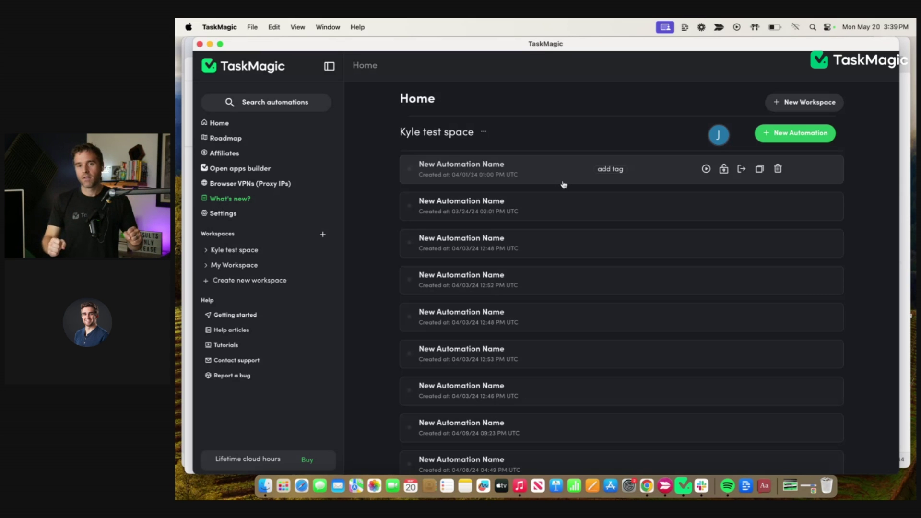
click(613, 171)
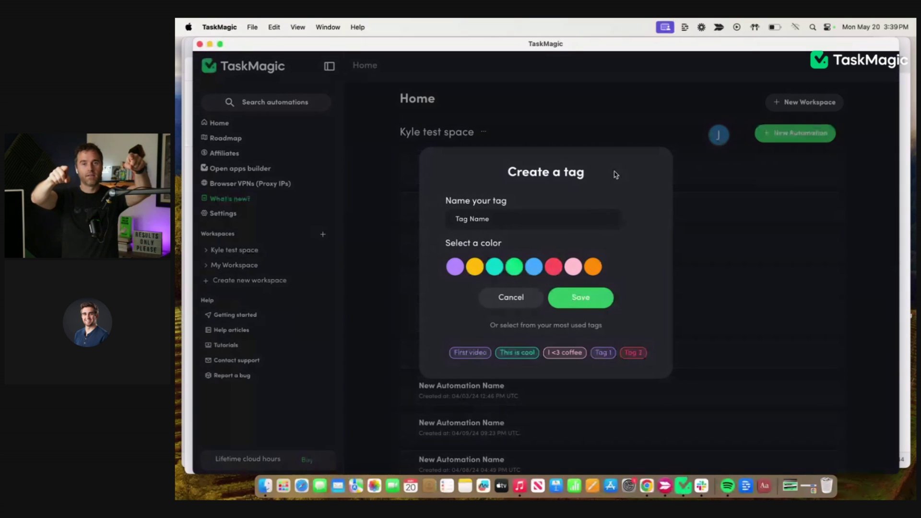
click(712, 211)
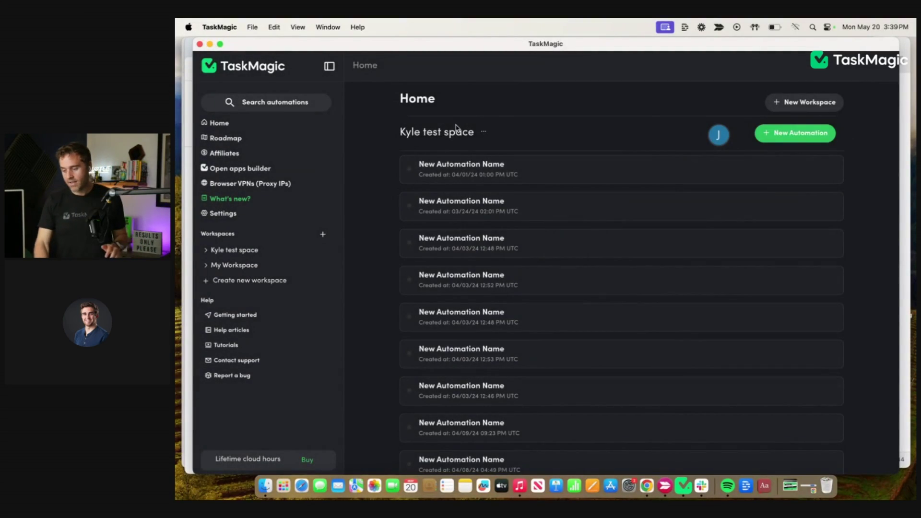
Switch back to the AppSumo question in Chrome and read Example 4 and the five fundamental automation steps.
key(ctrl+Up)
click(313, 356)
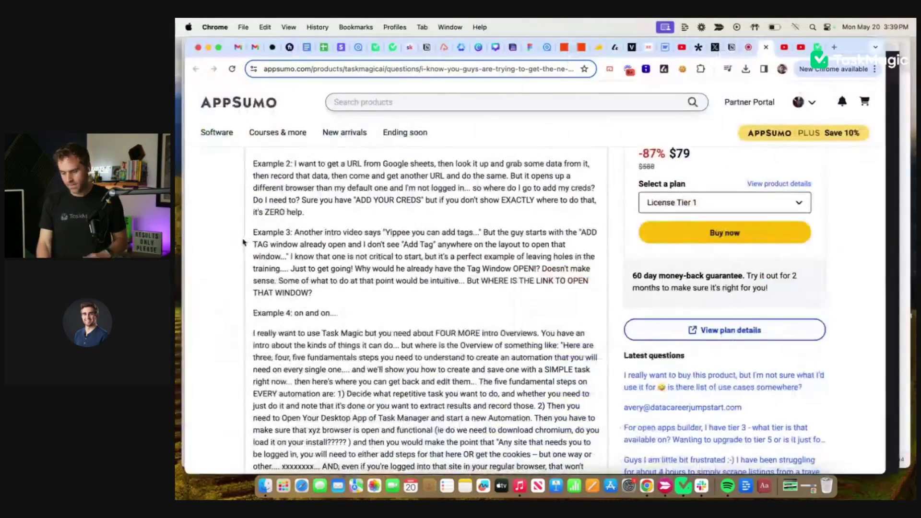
scroll(243, 242, down, 2)
scroll(243, 243, down, 1)
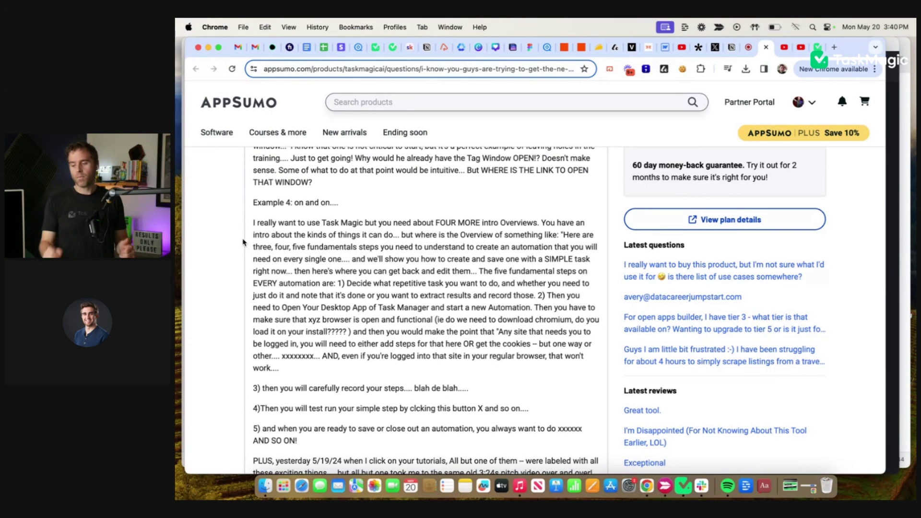
Copy the URL of the YouTube video "I Don't Know What I Want to Automate What Do I Do?" and return to the AppSumo question.
click(800, 48)
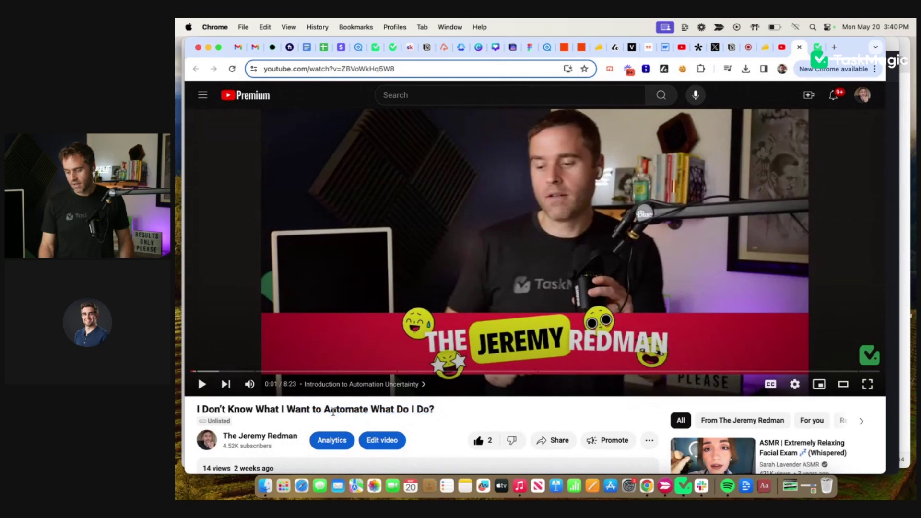
click(358, 70)
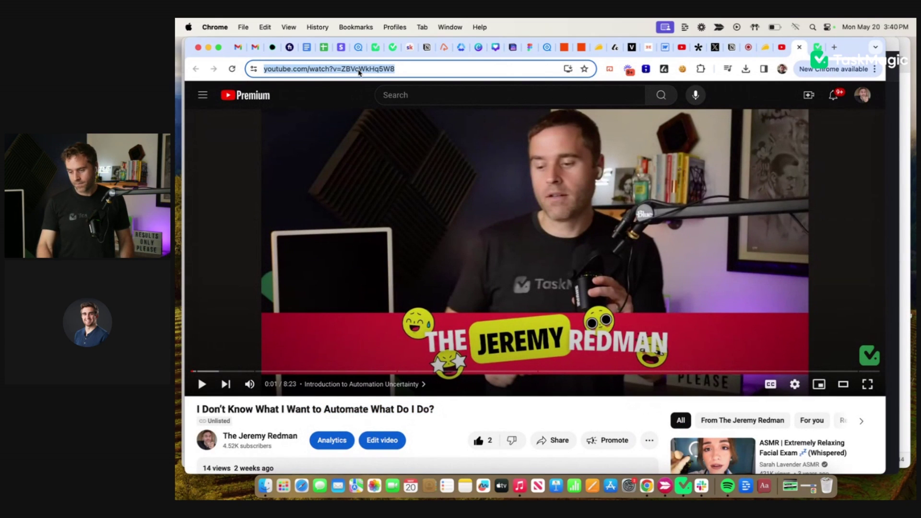
click(767, 47)
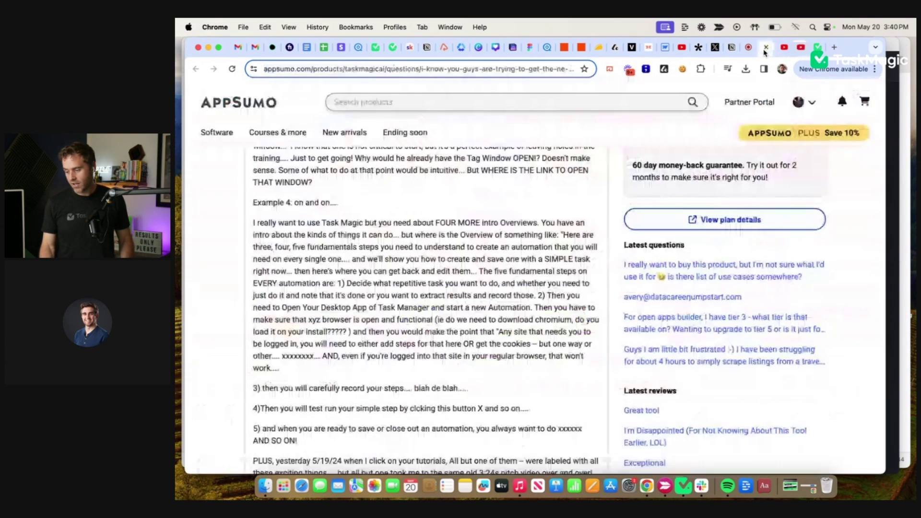
scroll(427, 331, down, 20)
scroll(421, 337, up, 4)
scroll(421, 338, down, 8)
scroll(421, 338, up, 4)
click(354, 335)
text(video)
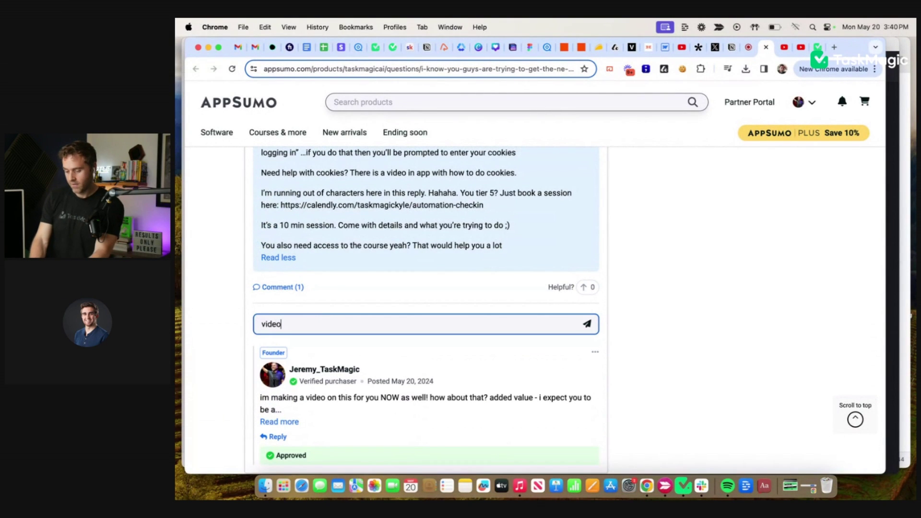
text( on what you wanted as)
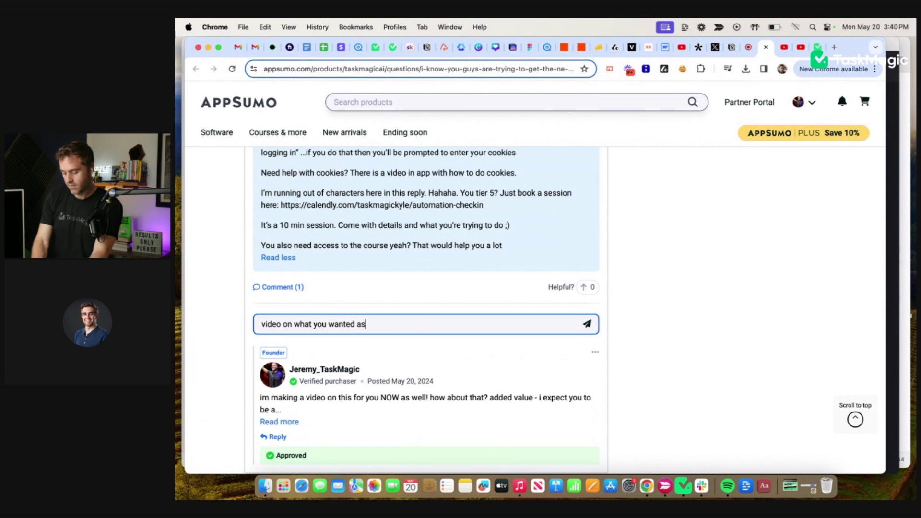
text(w  wel)
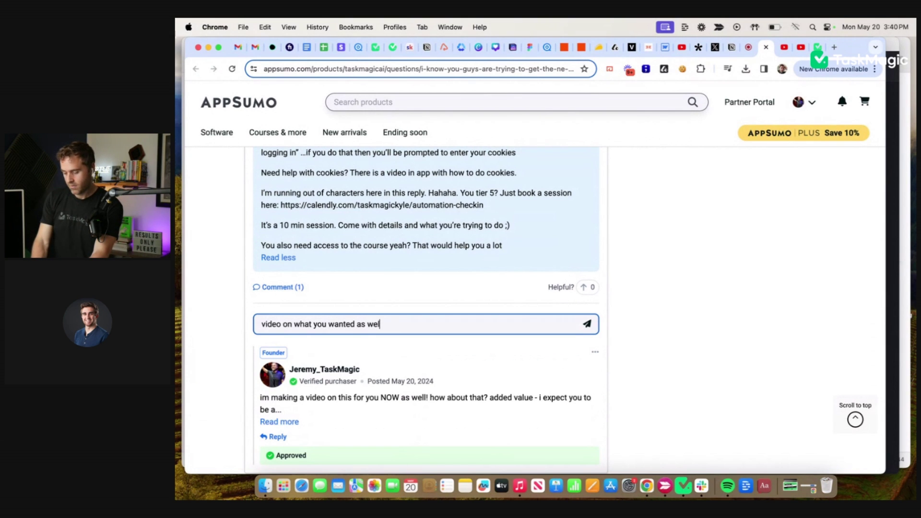
text(l ;))
text(https://www.youtube.com/watch?v=ZBVoWkHq5W8)
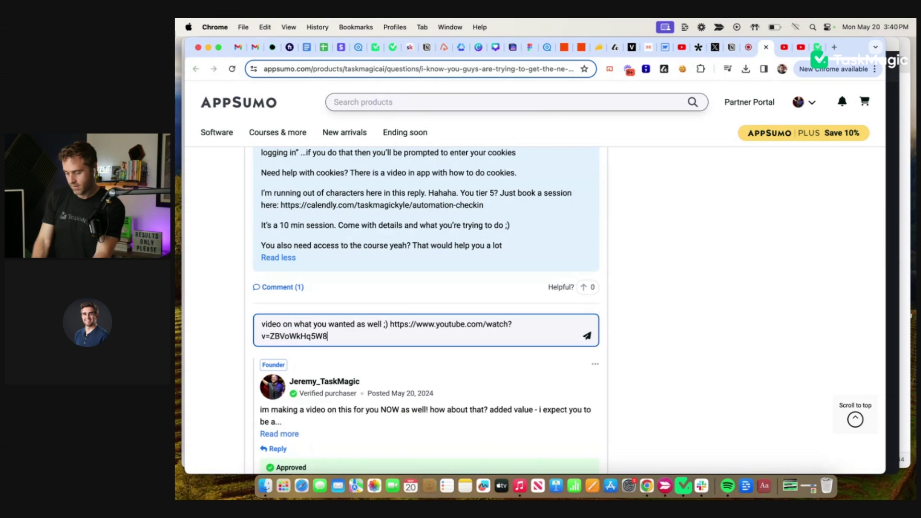
click(586, 338)
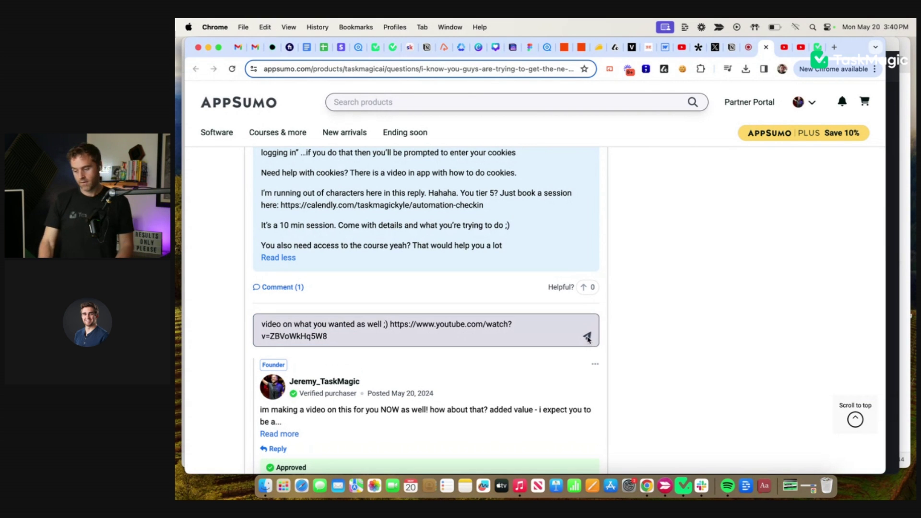
scroll(607, 325, down, 5)
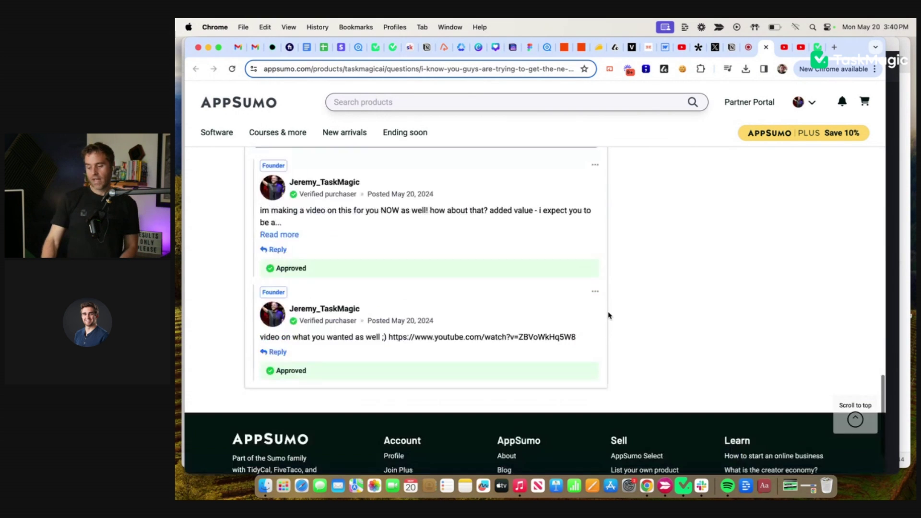
Read the closing part of the question, from the fundamental steps to the tutorial complaint and the newbies' plea for help.
scroll(609, 313, up, 7)
scroll(608, 316, up, 15)
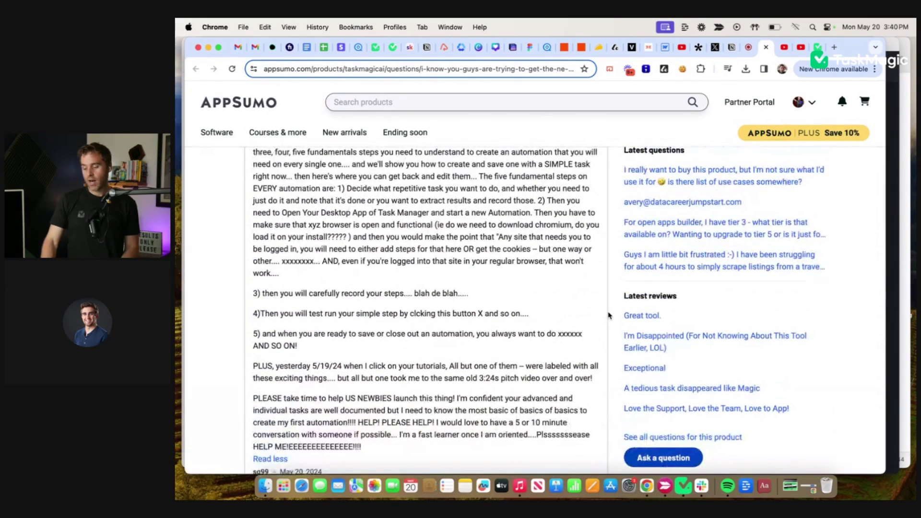
scroll(609, 316, down, 1)
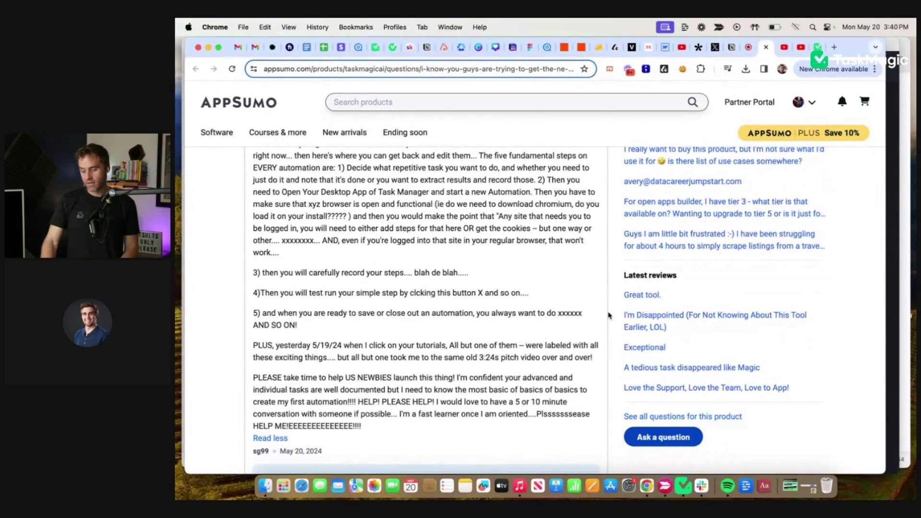
scroll(608, 315, up, 1)
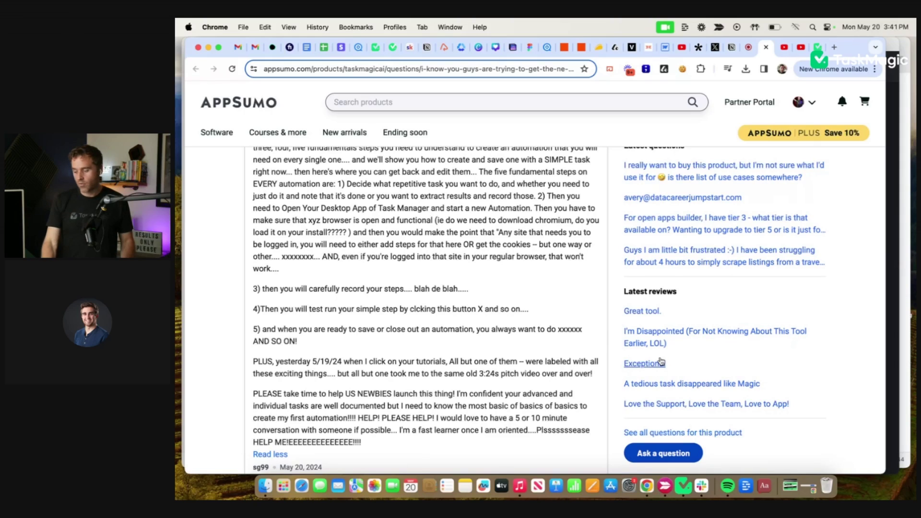
Switch to TaskMagic, start a new Web automation in Kyle test space, view the tips on handling logging in, and close them.
click(683, 486)
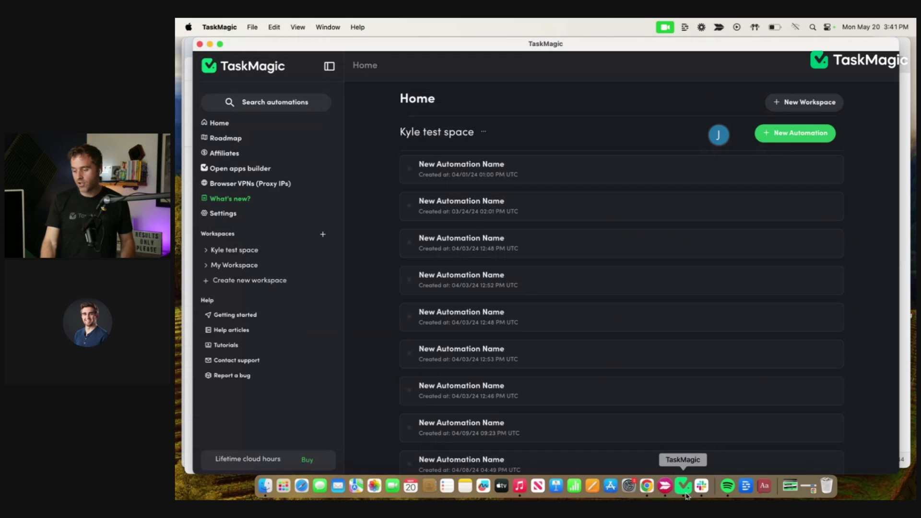
click(816, 131)
click(642, 330)
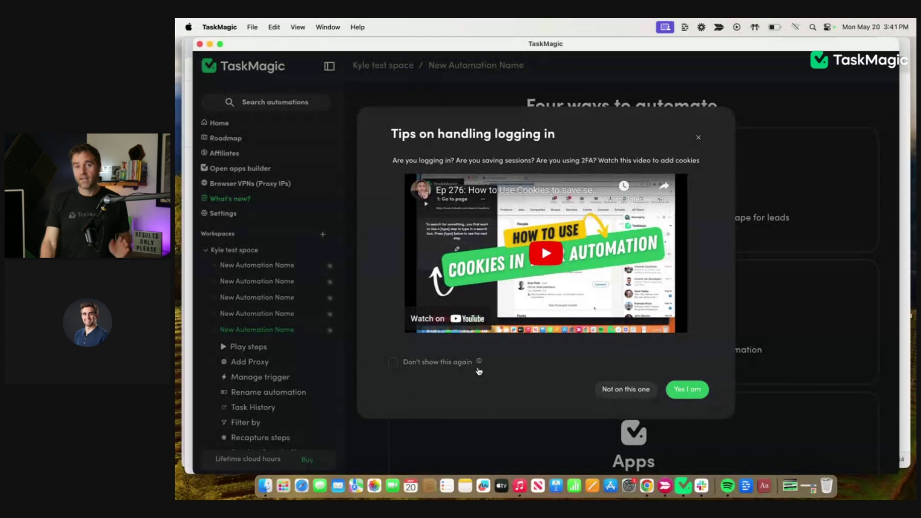
mouse_move(479, 371)
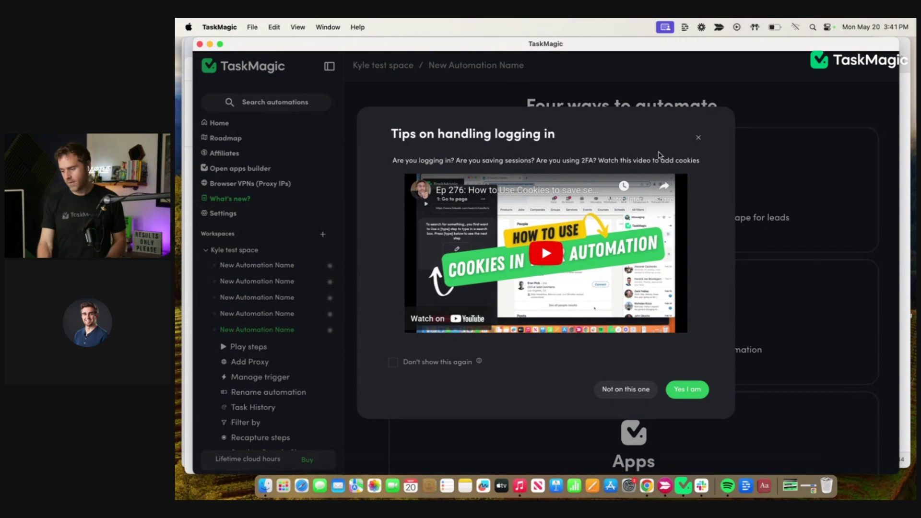
click(696, 139)
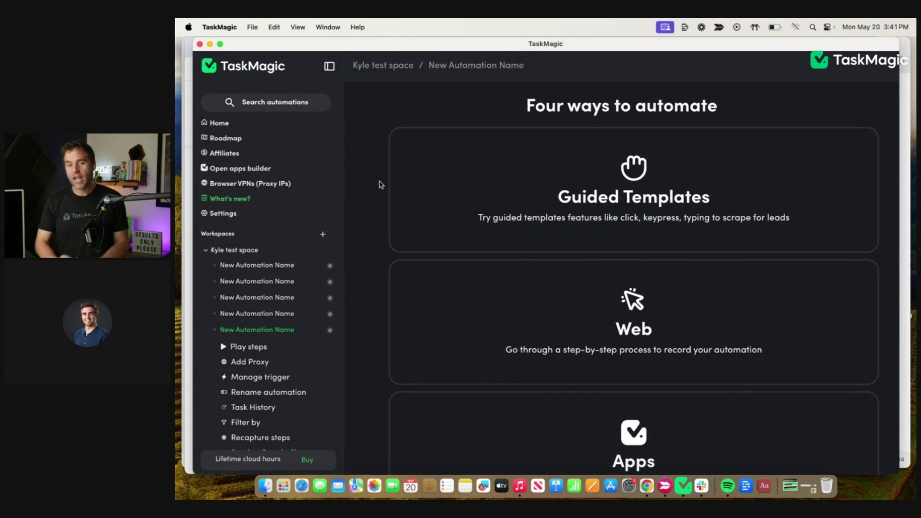